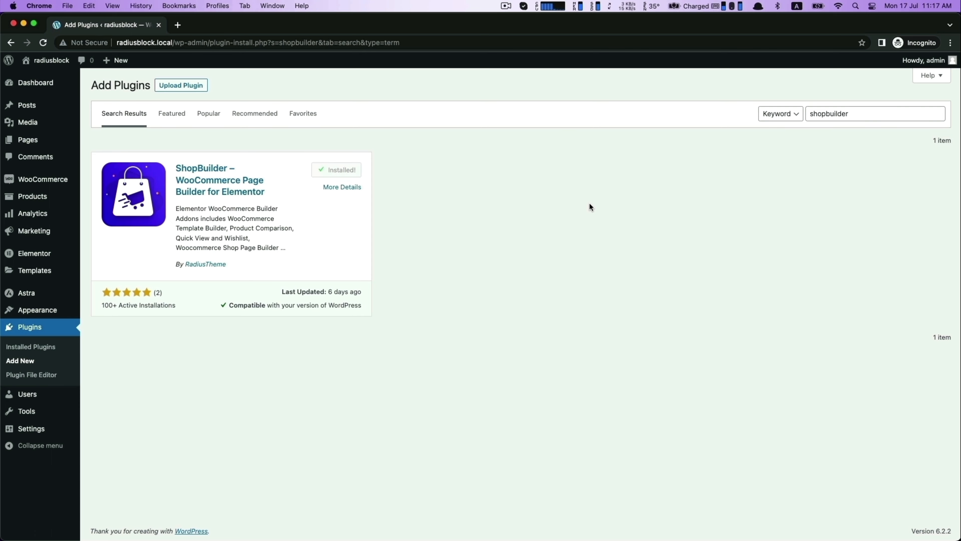
# Open the ShopBuilder Templates Builder page in the WordPress admin.
pyautogui.click(346, 175)
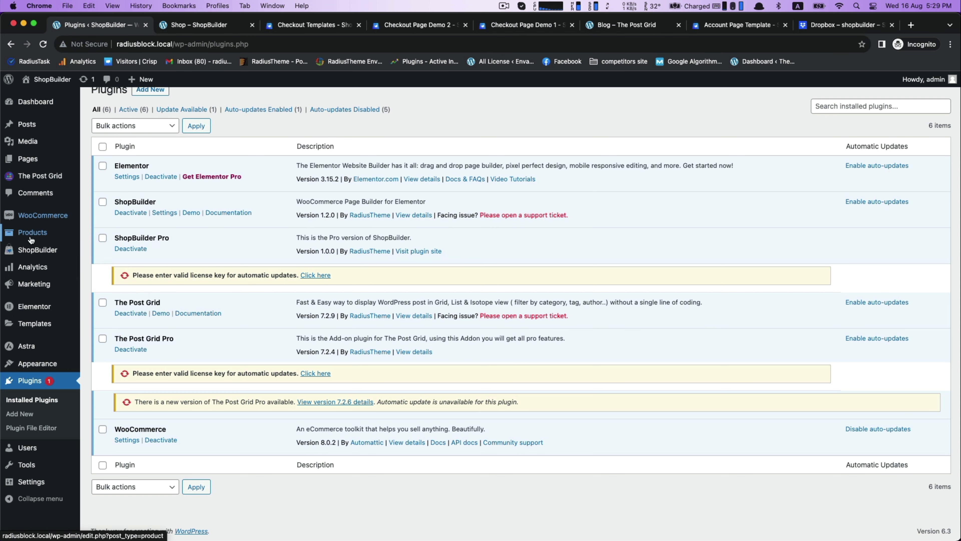
pyautogui.moveTo(74, 252)
pyautogui.click(104, 257)
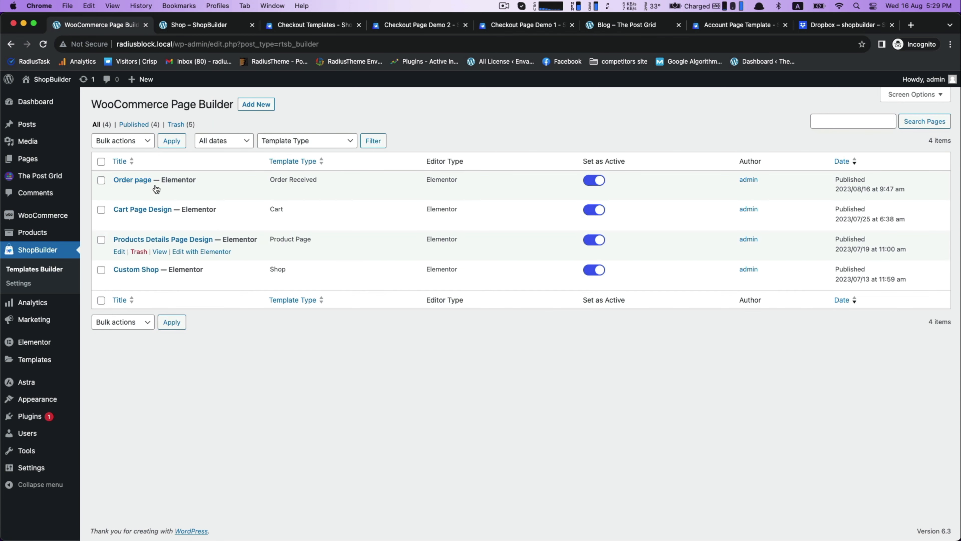
# Start a new template named "Checkout Page" with the template type Checkout, and set it as the active template.
pyautogui.click(260, 104)
pyautogui.click(519, 149)
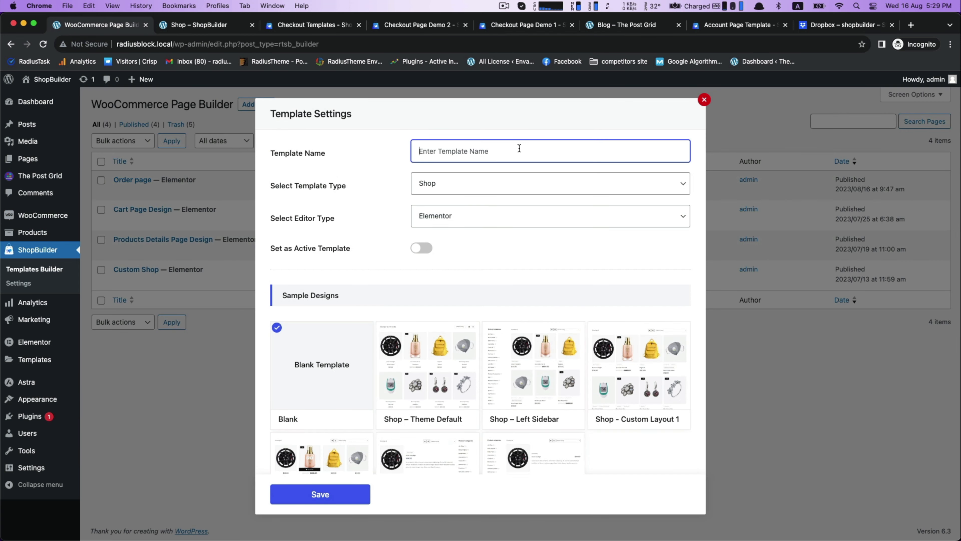
pyautogui.write('Checkout Page')
pyautogui.click(433, 179)
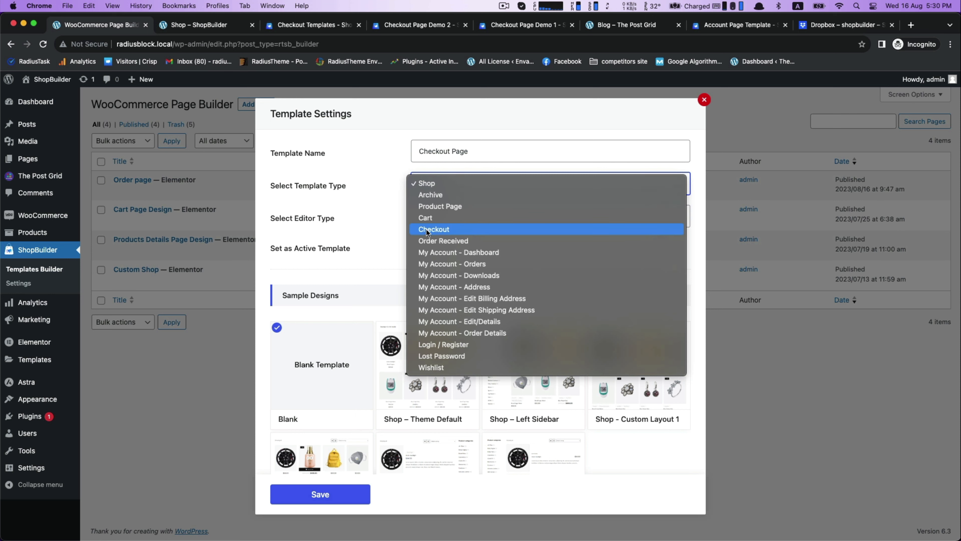
pyautogui.click(436, 229)
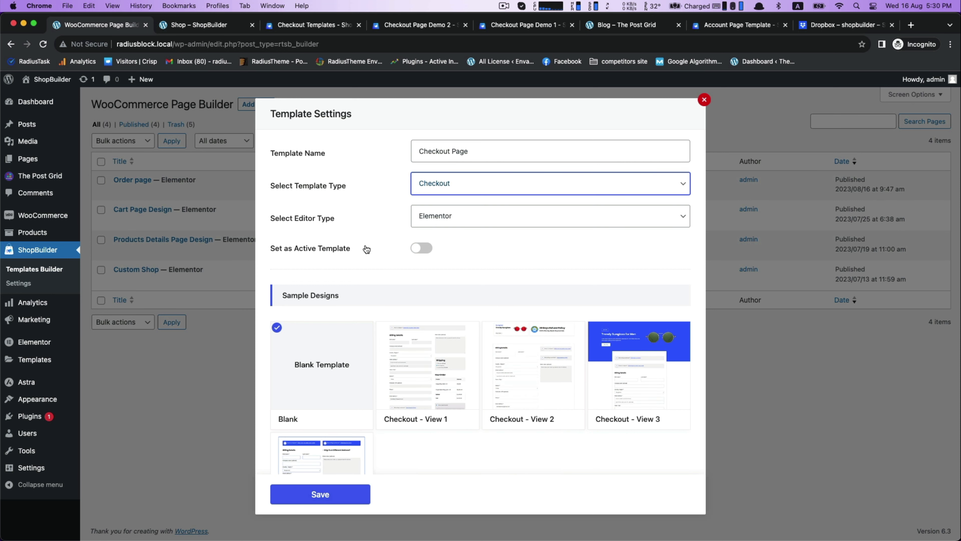
pyautogui.click(424, 250)
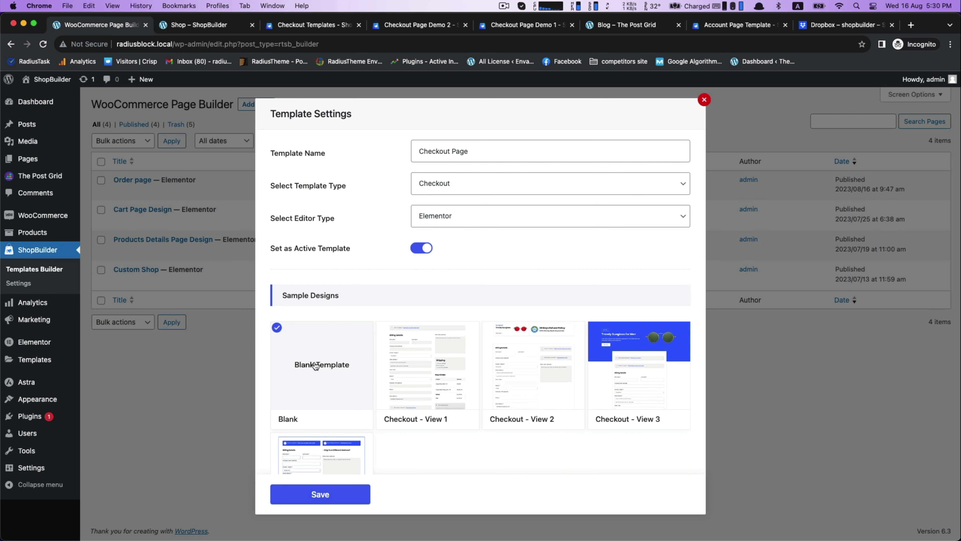
# Save the template with the Blank sample design and open it for editing in Elementor.
pyautogui.moveTo(622, 370)
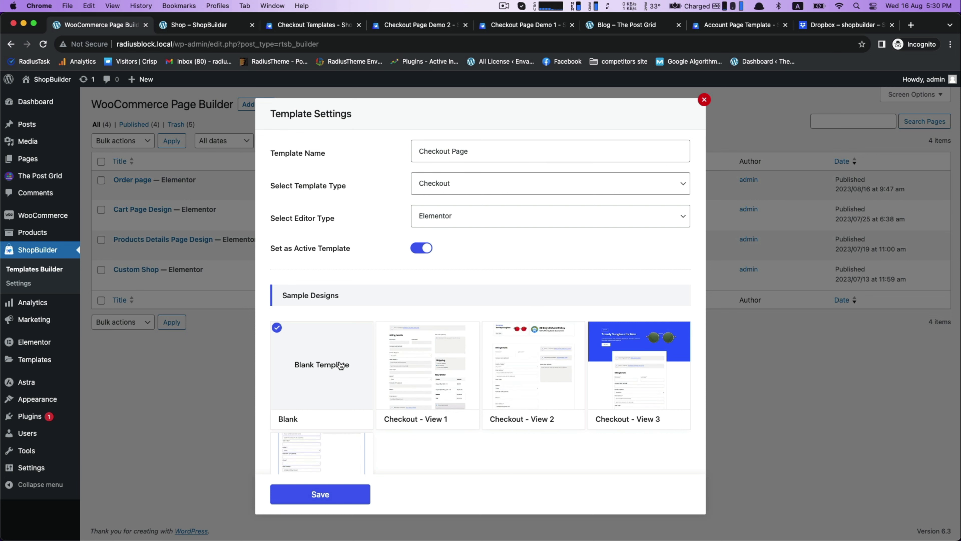
pyautogui.click(345, 492)
pyautogui.click(641, 495)
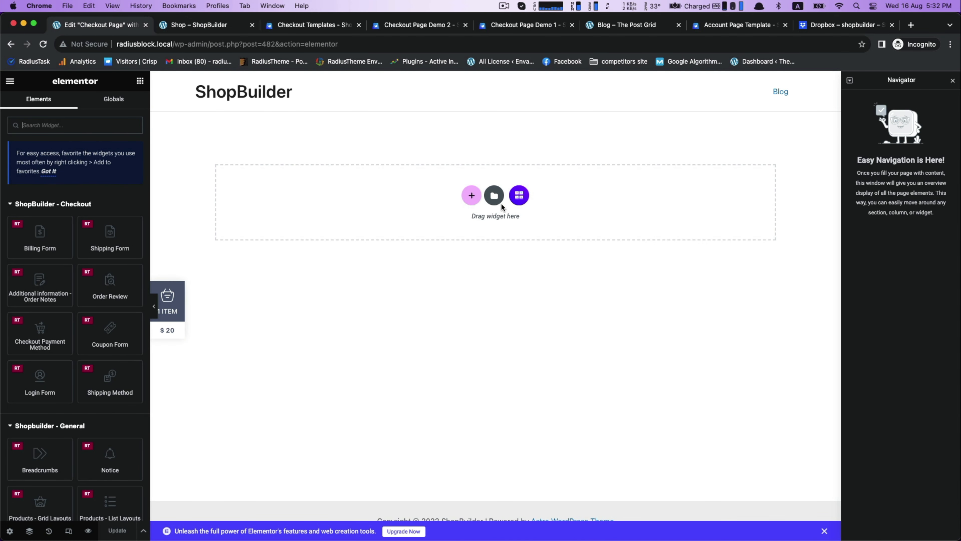
# Insert a section with two equal columns and place the Login Form and Billing Form widgets in its first column.
pyautogui.click(473, 196)
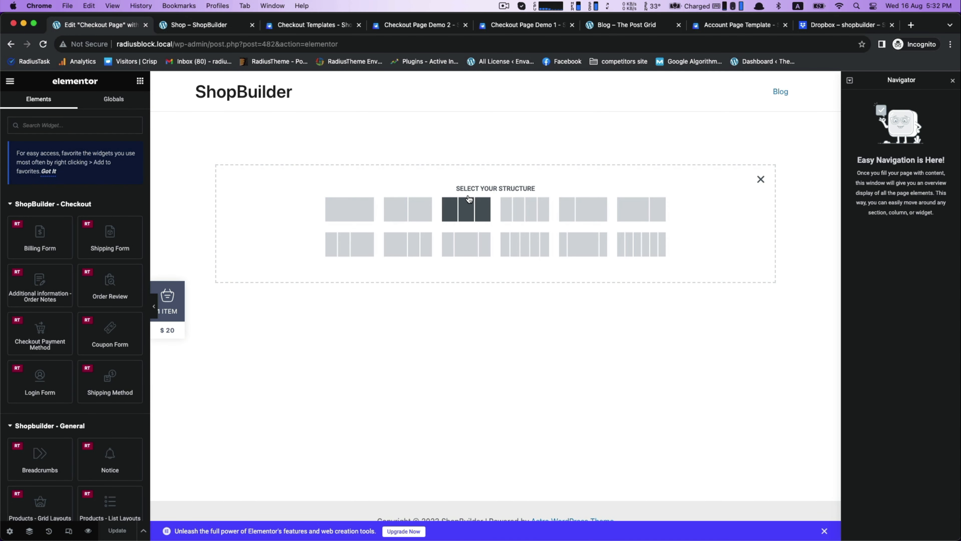
pyautogui.click(407, 209)
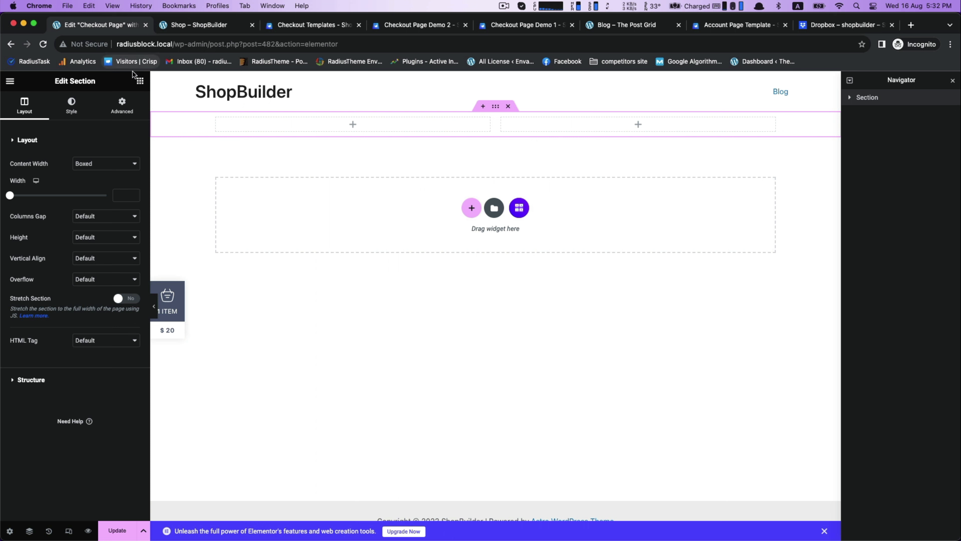
pyautogui.click(140, 82)
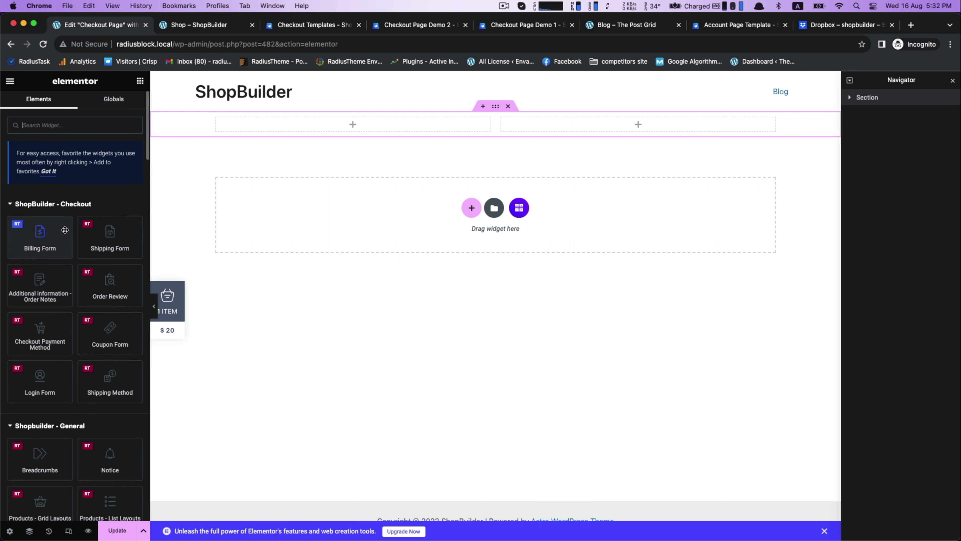
pyautogui.moveTo(40, 379); pyautogui.dragTo(320, 128)
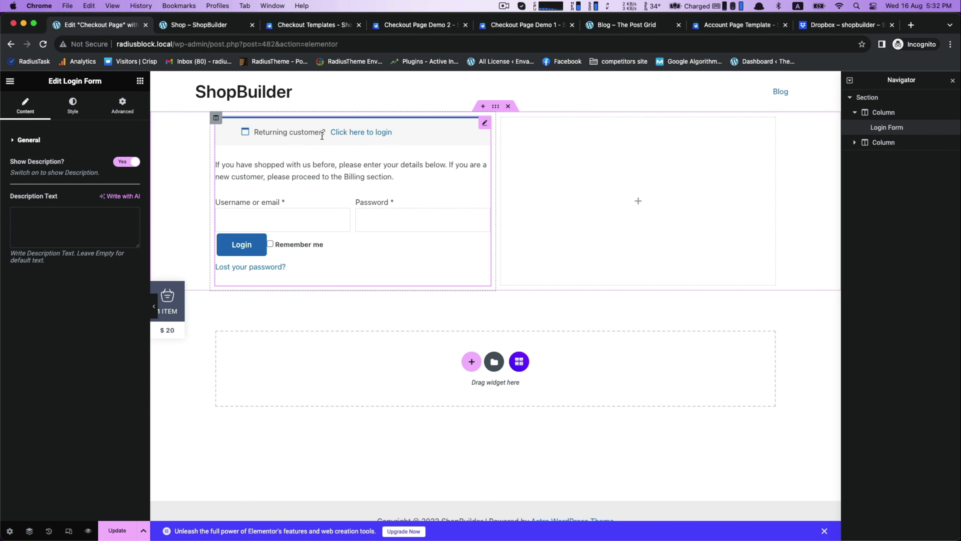
pyautogui.click(140, 80)
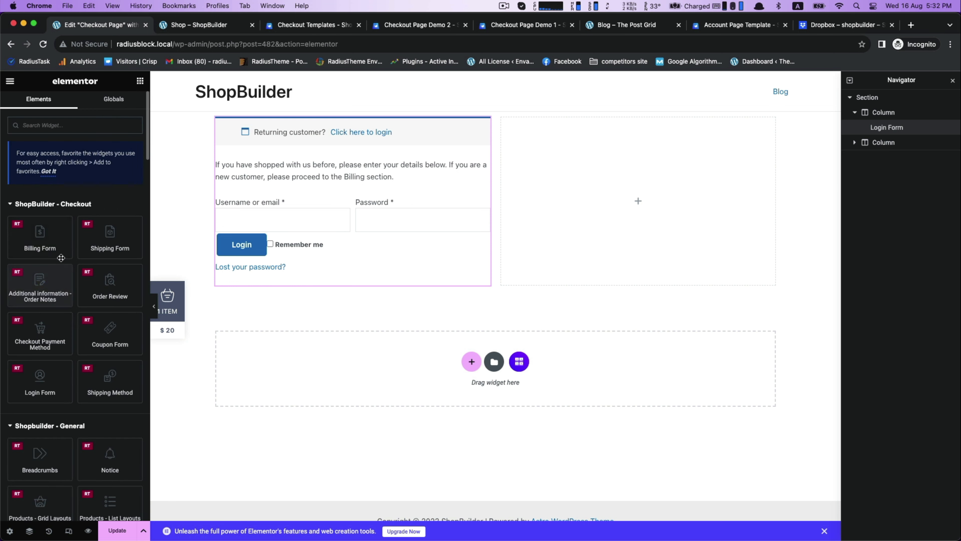
pyautogui.moveTo(40, 237); pyautogui.dragTo(319, 295)
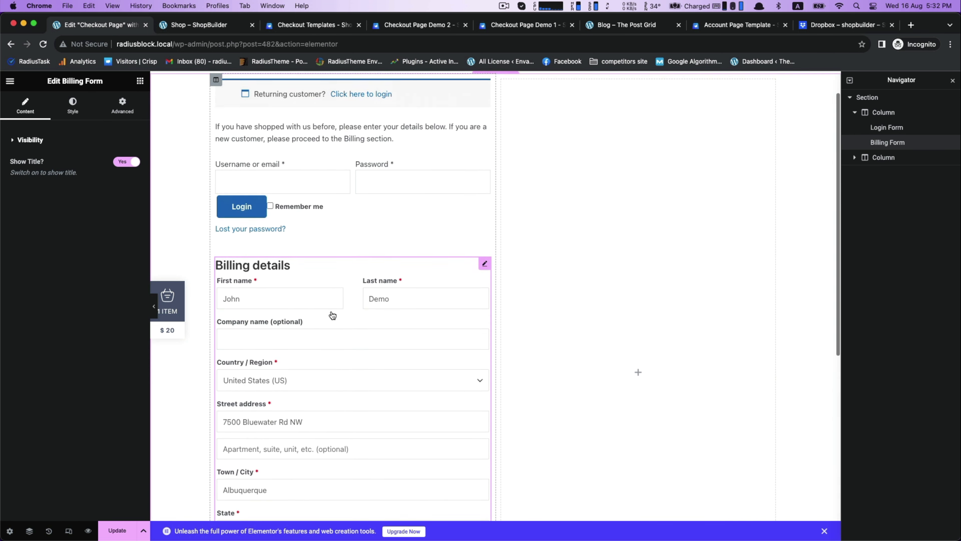
# Place the Additional information - Order Notes widget in the second column, with the Coupon Form widget beneath it.
pyautogui.click(140, 80)
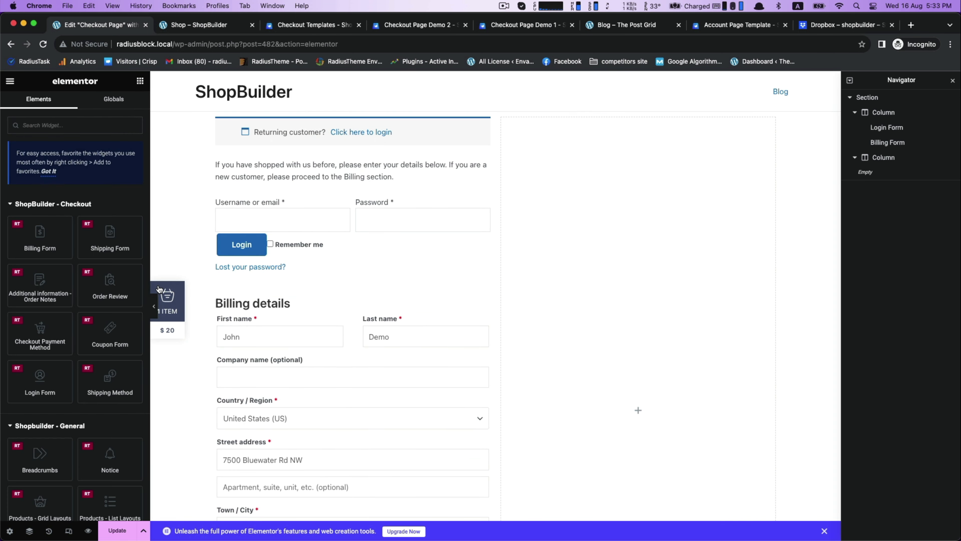
pyautogui.moveTo(43, 296); pyautogui.dragTo(601, 200)
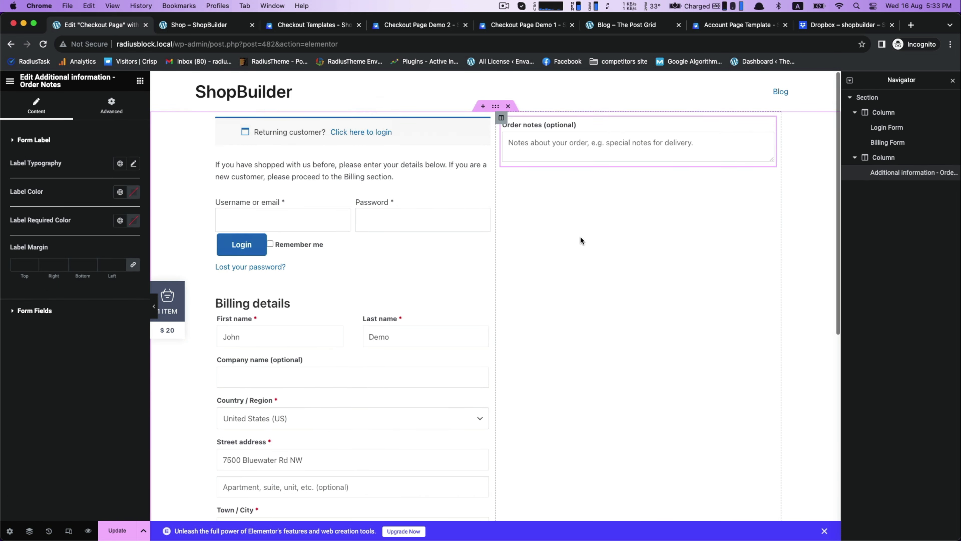
pyautogui.click(139, 81)
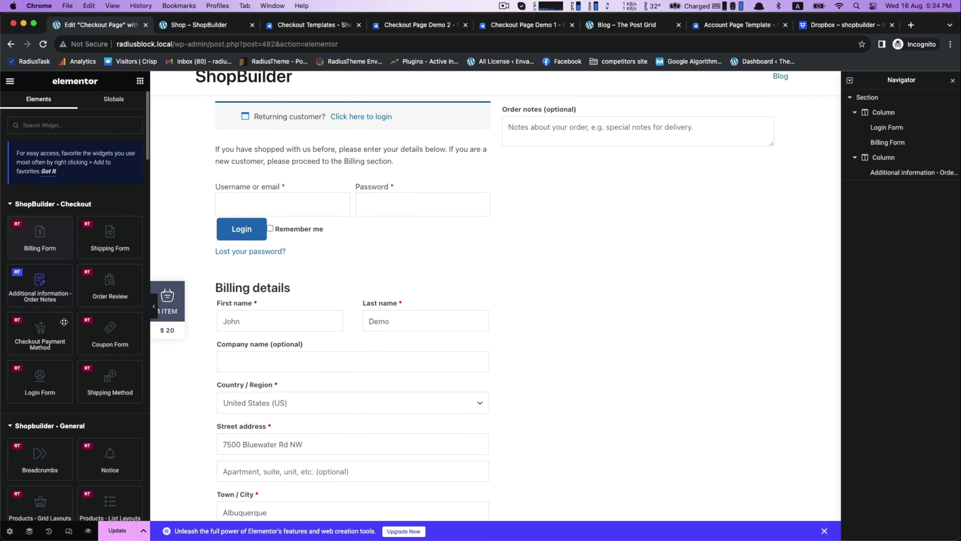
pyautogui.moveTo(101, 335); pyautogui.dragTo(589, 142)
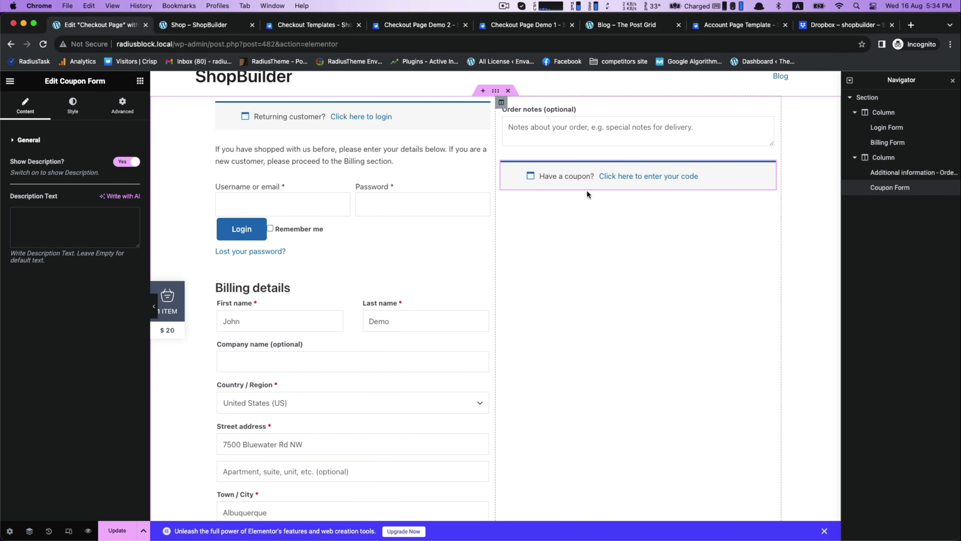
# Add the Order Review and Checkout Payment Method widgets below the coupon form in the second column.
pyautogui.click(140, 80)
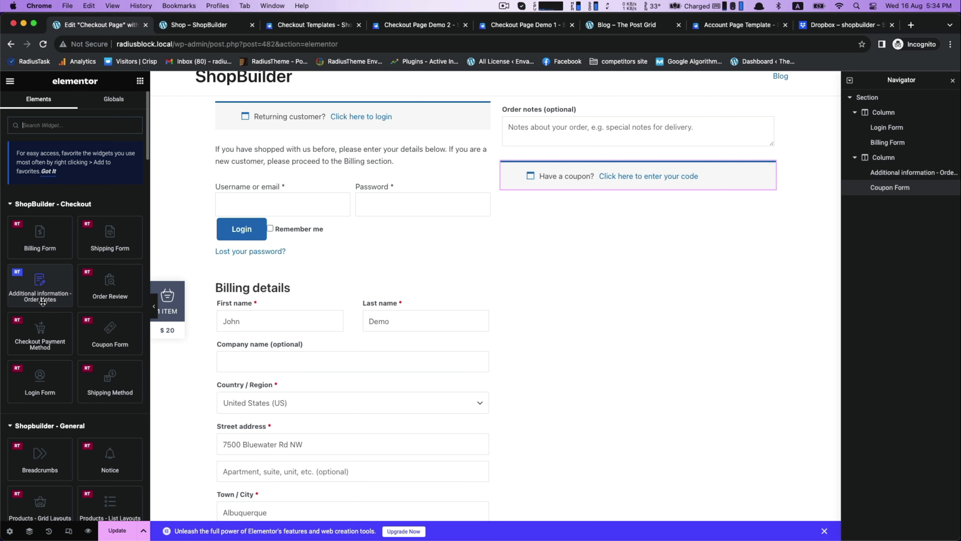
pyautogui.moveTo(114, 282); pyautogui.dragTo(583, 191)
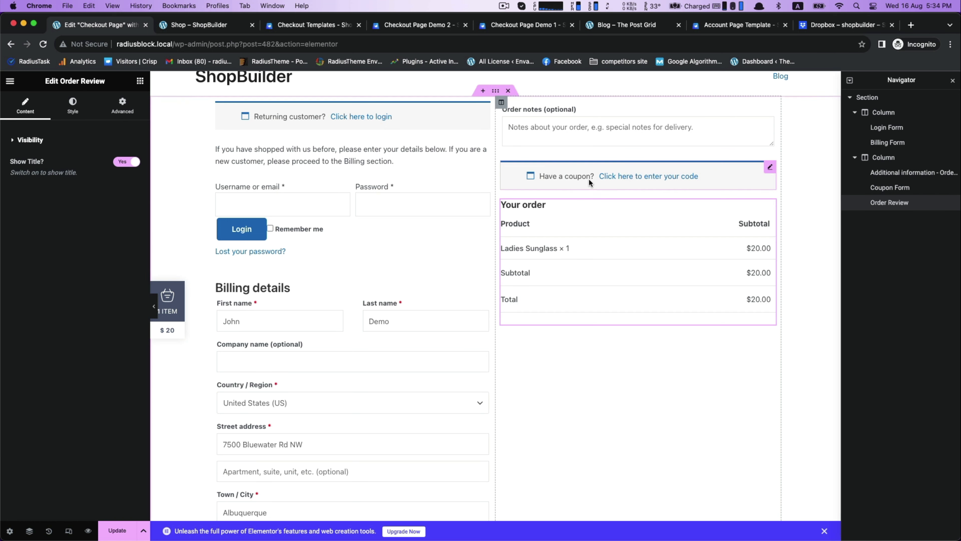
pyautogui.click(140, 81)
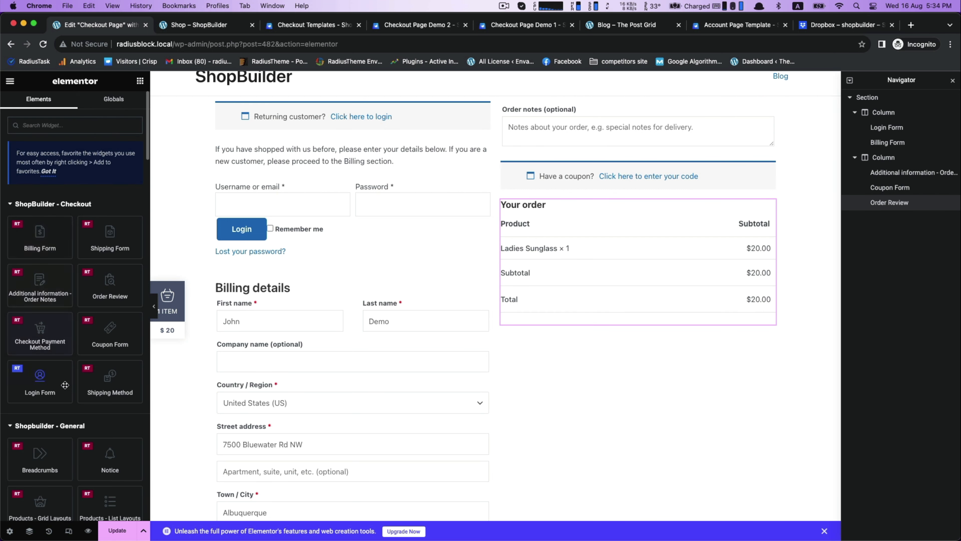
pyautogui.moveTo(39, 345); pyautogui.dragTo(601, 330)
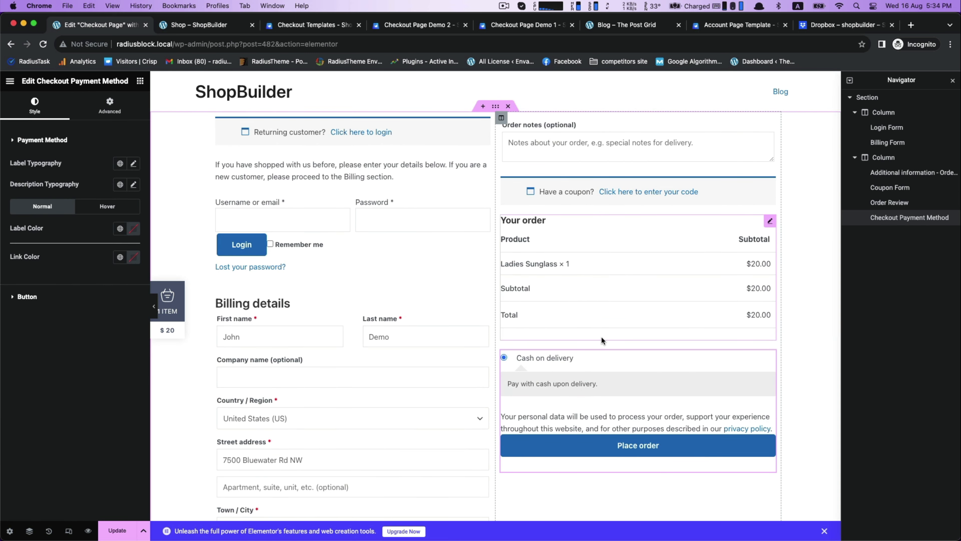
# Set the font family of the Login Form's infobox typography to Tahoma.
pyautogui.click(418, 134)
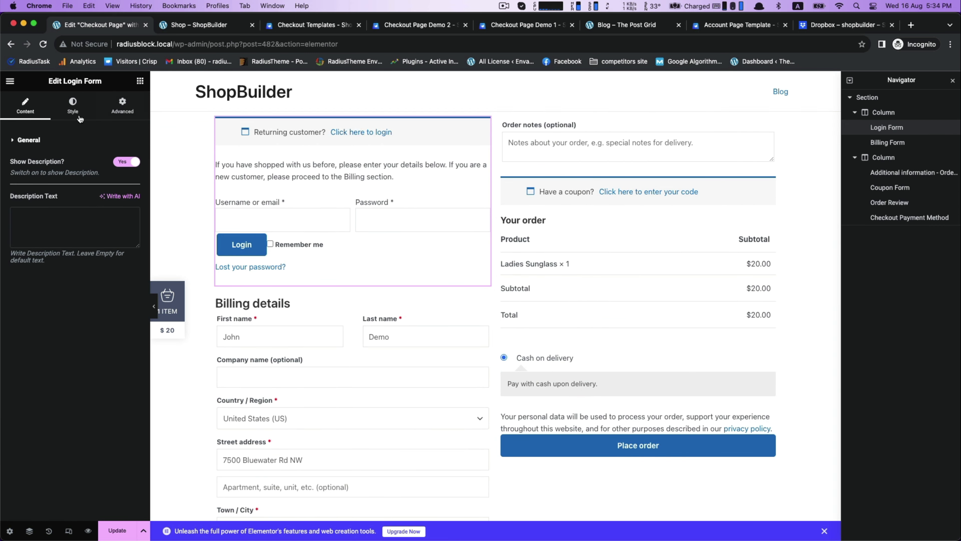
pyautogui.click(72, 104)
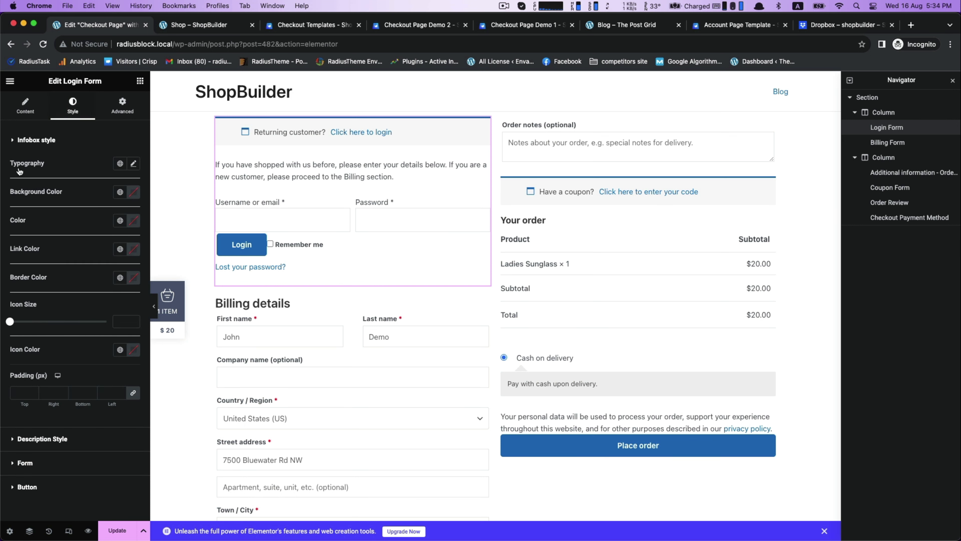
pyautogui.click(134, 164)
pyautogui.click(85, 212)
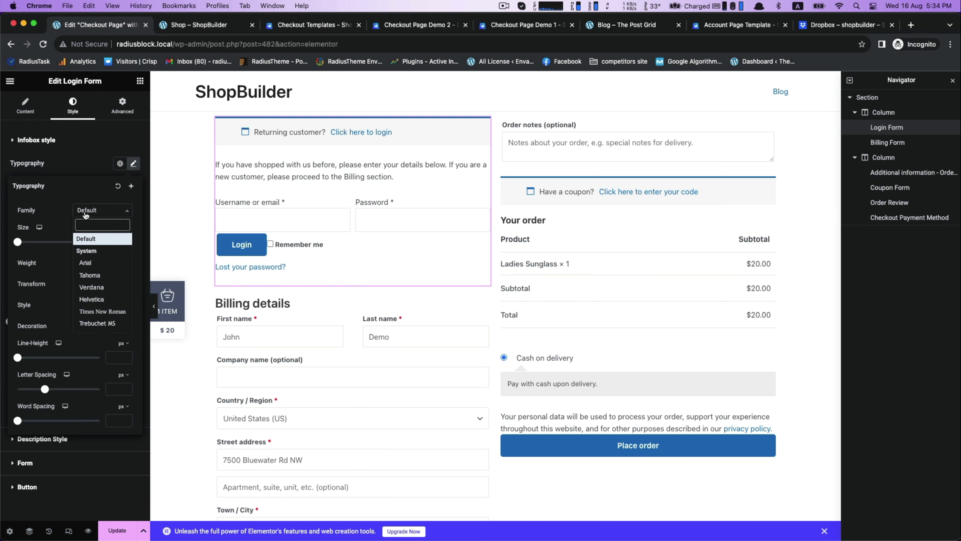
pyautogui.click(92, 265)
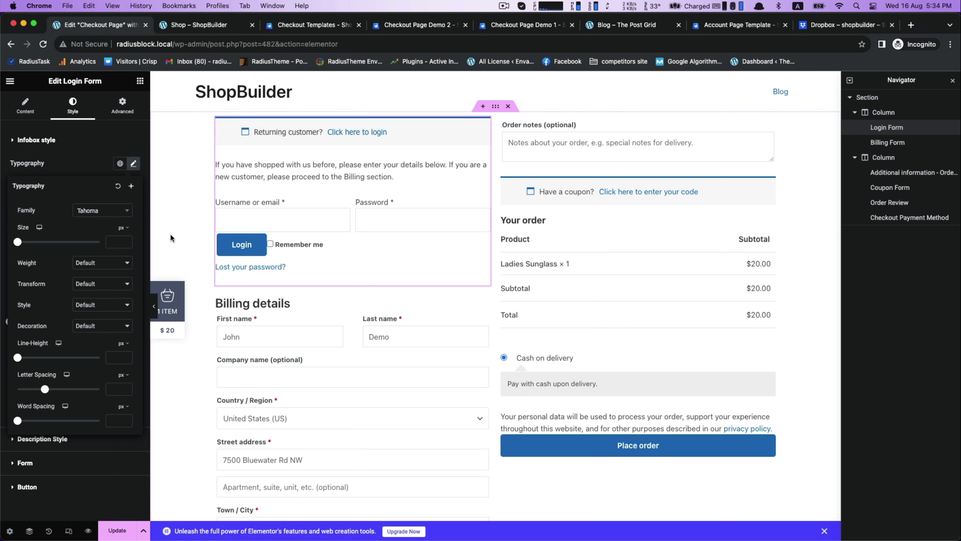
pyautogui.click(287, 174)
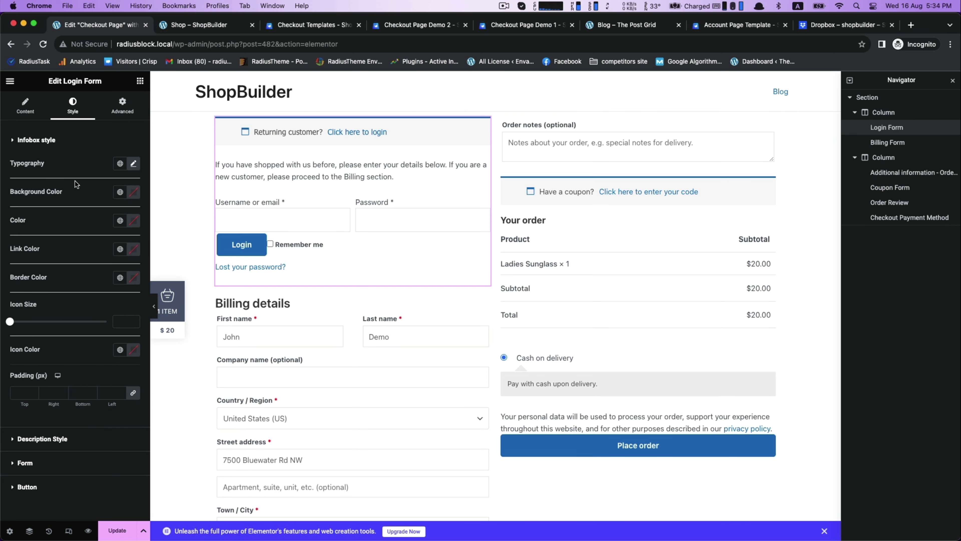
# Set the Login Form infobox's background color to dark red #692020 and copy the hex code.
pyautogui.click(133, 192)
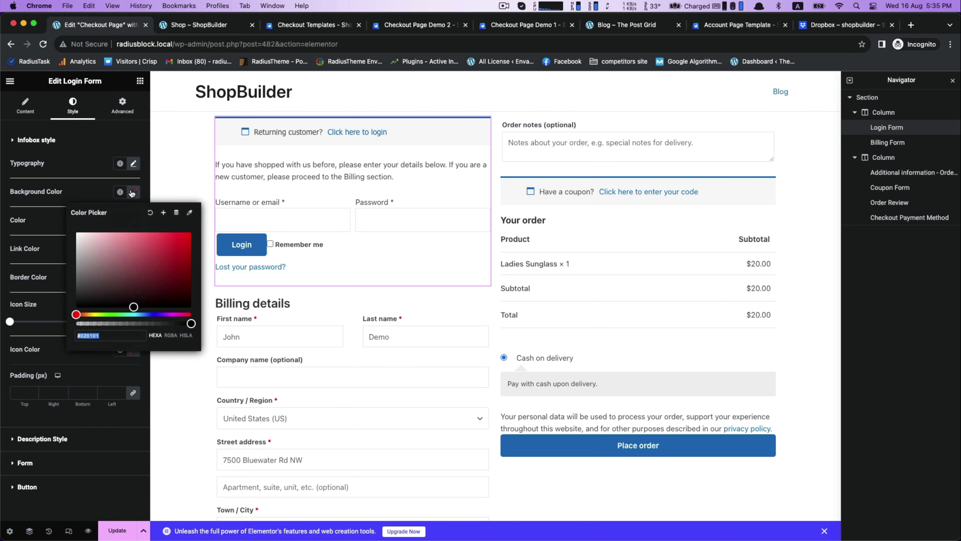
pyautogui.moveTo(160, 262)
pyautogui.mouseDown()
pyautogui.moveTo(170, 253)
pyautogui.moveTo(158, 274)
pyautogui.moveTo(121, 275)
pyautogui.moveTo(171, 289)
pyautogui.moveTo(168, 272)
pyautogui.moveTo(178, 290)
pyautogui.moveTo(156, 276)
pyautogui.mouseUp()
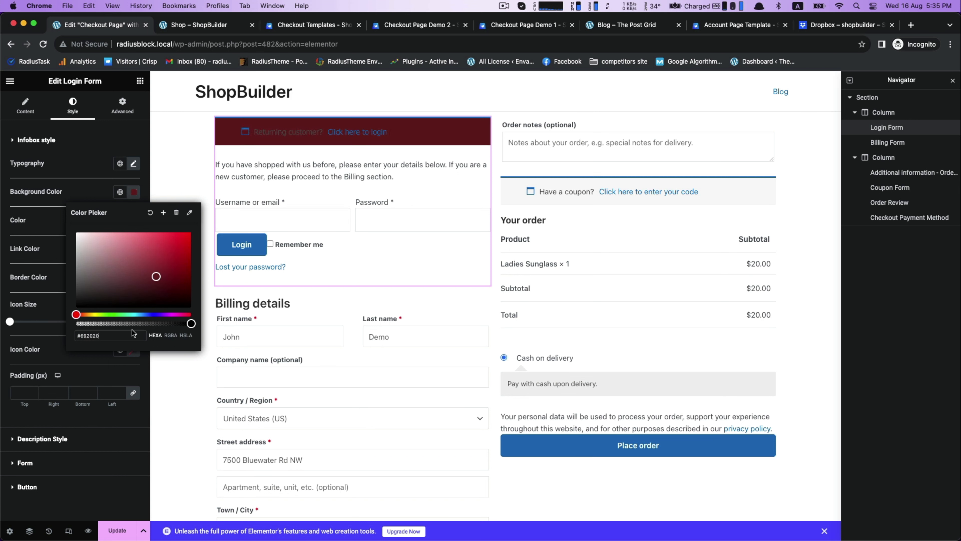
pyautogui.tripleClick(110, 334)
pyautogui.rightClick(110, 334)
pyautogui.click(126, 388)
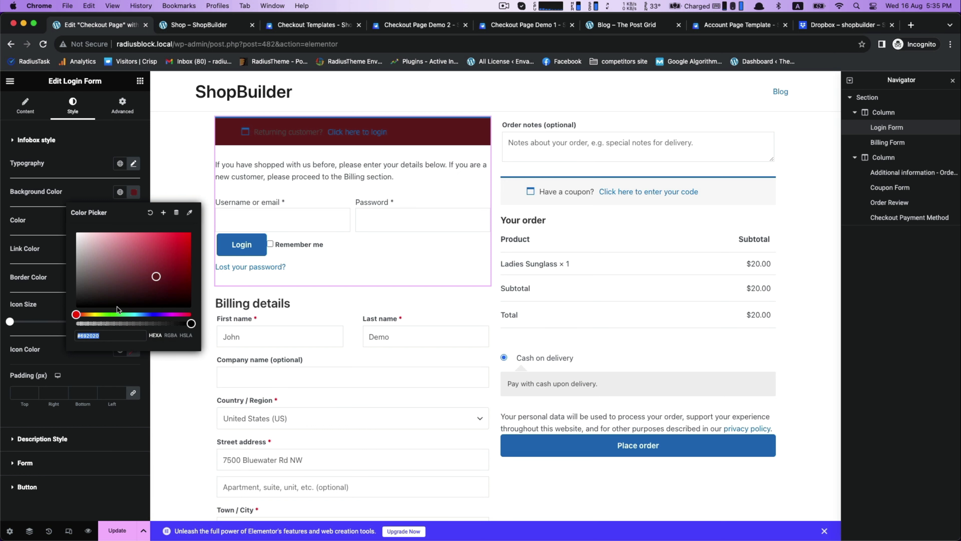
pyautogui.click(84, 187)
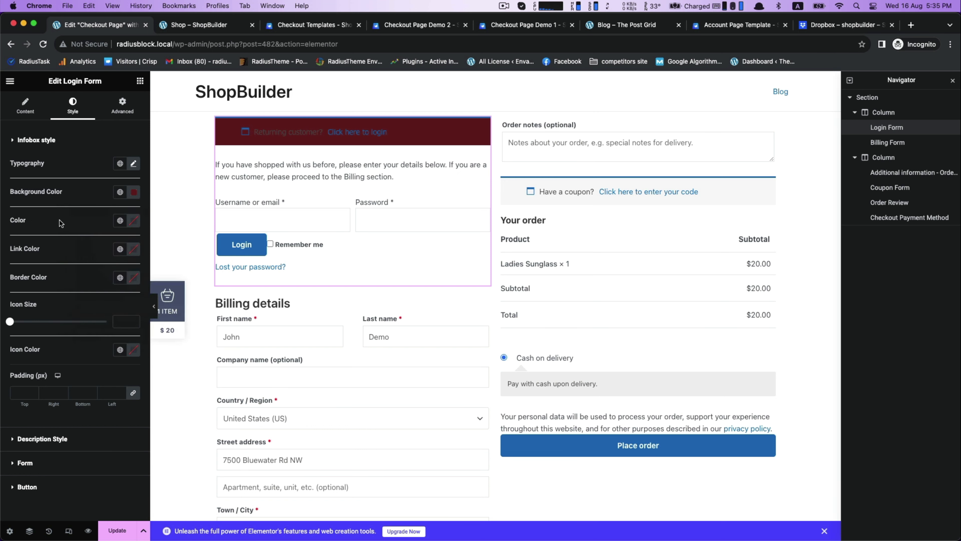
# Set the Login Form infobox's text color to near-white and its link color to light grey #D1DCDD.
pyautogui.click(133, 221)
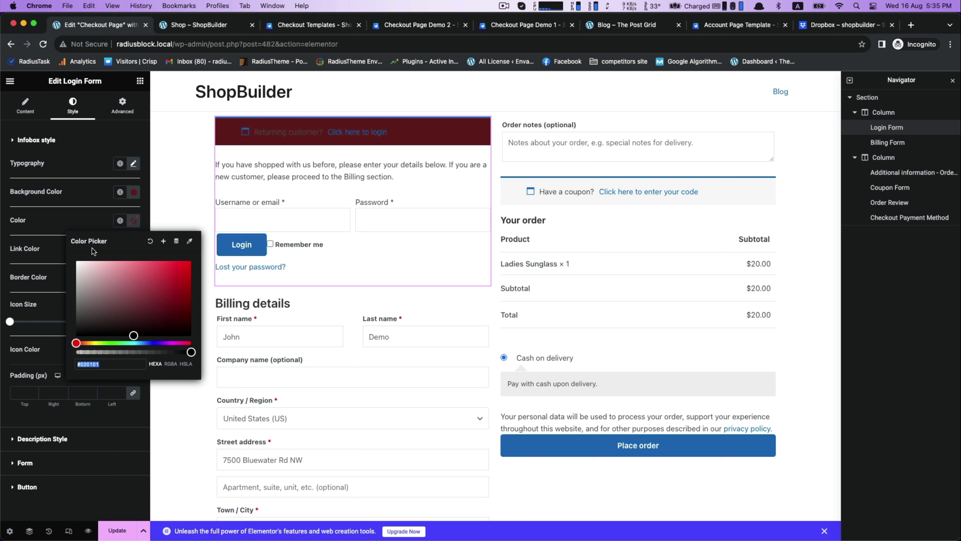
pyautogui.click(83, 268)
pyautogui.click(87, 220)
pyautogui.click(133, 249)
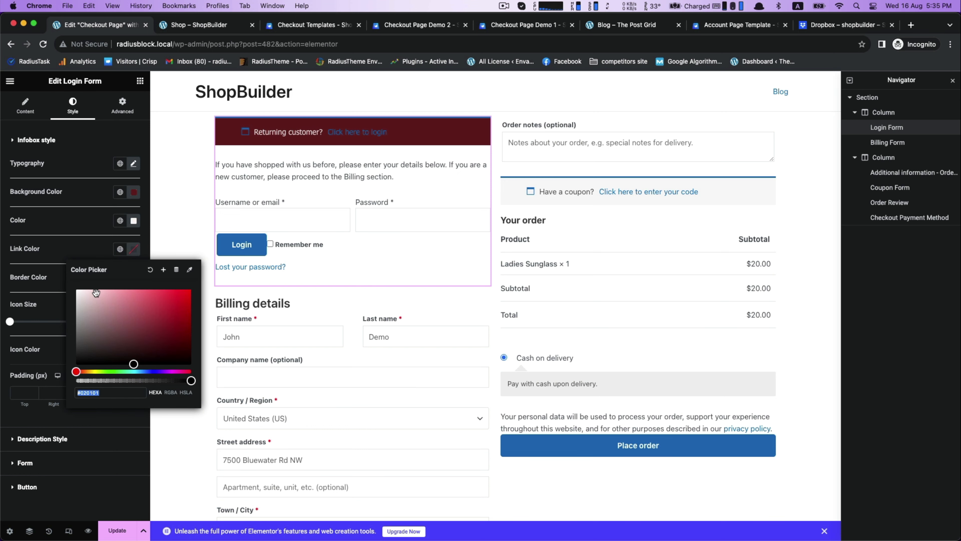
pyautogui.click(82, 299)
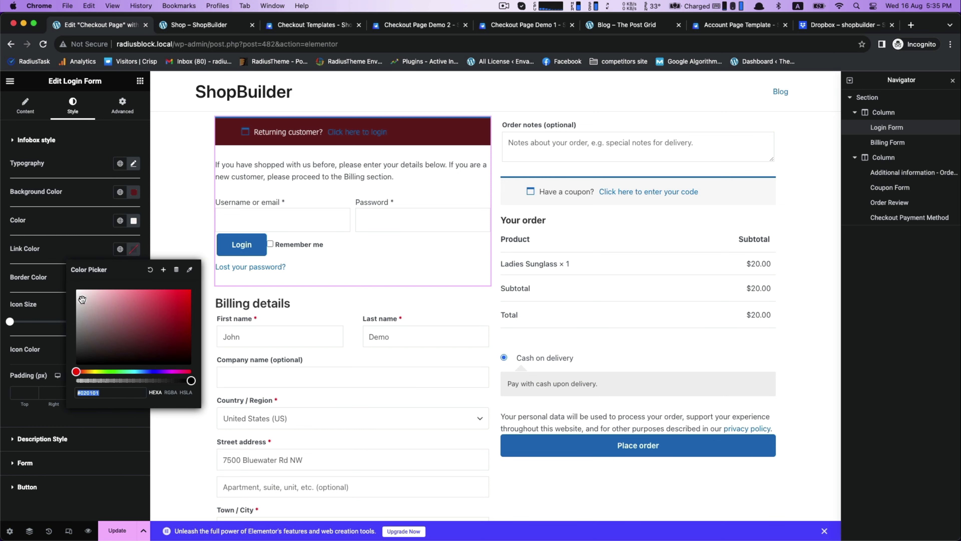
pyautogui.click(135, 372)
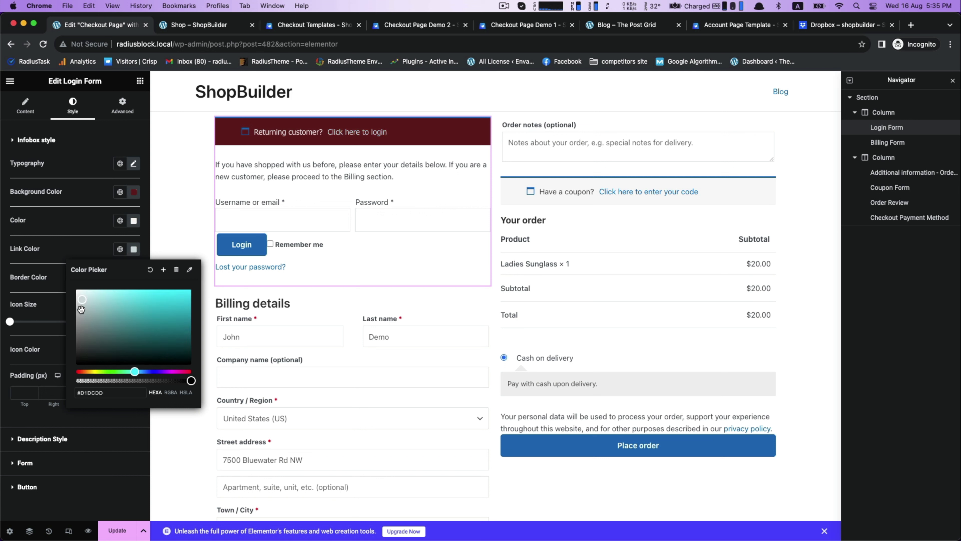
# Change the link color of the Login Form's infobox to bright turquoise.
pyautogui.moveTo(81, 309); pyautogui.dragTo(159, 291)
pyautogui.click(80, 245)
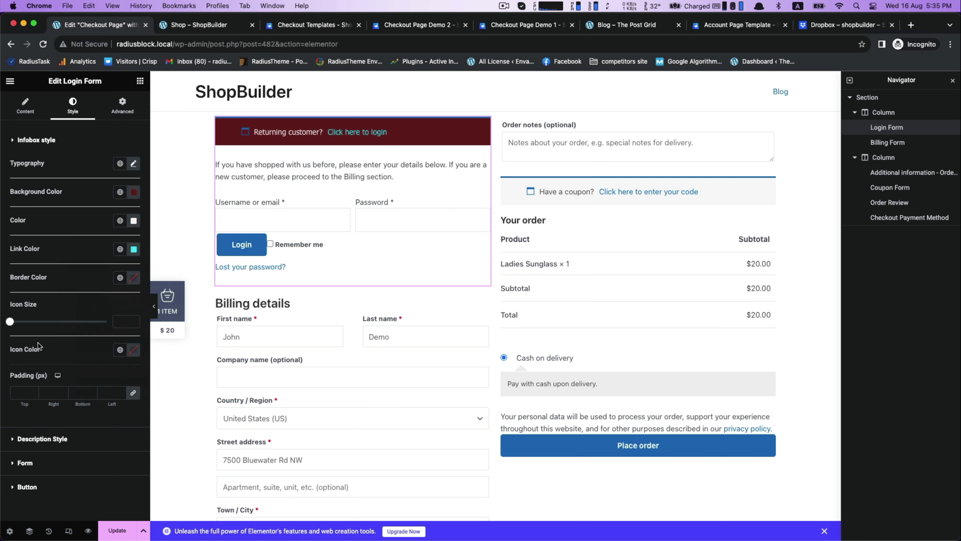
# Set the Login Form infobox's icon color to white #FFFFFF and its icon size to 16.
pyautogui.click(133, 349)
pyautogui.click(77, 391)
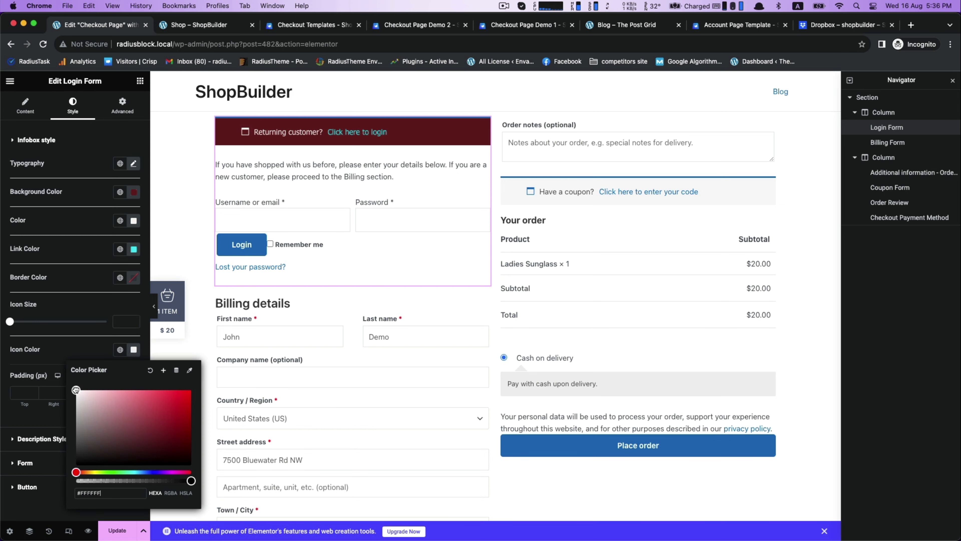
pyautogui.click(90, 267)
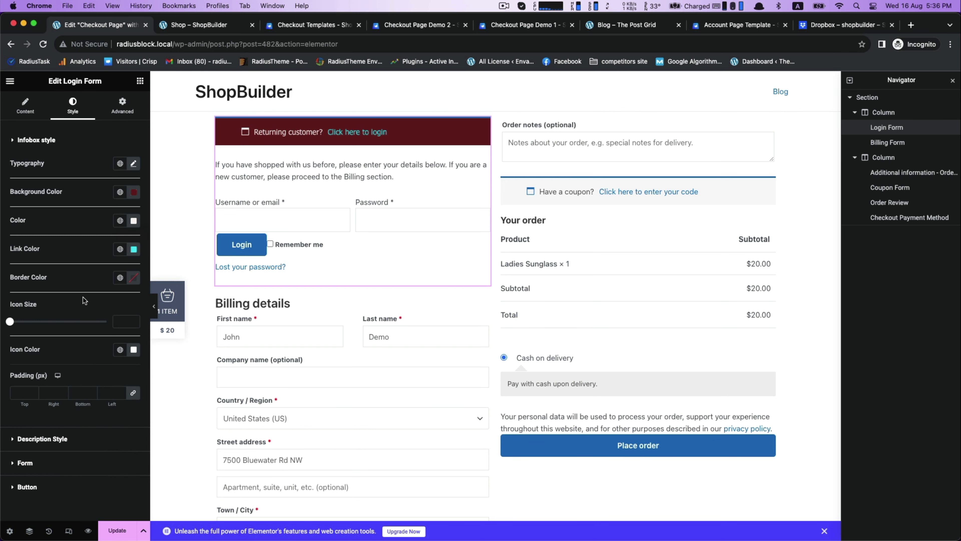
pyautogui.moveTo(10, 324); pyautogui.dragTo(17, 326)
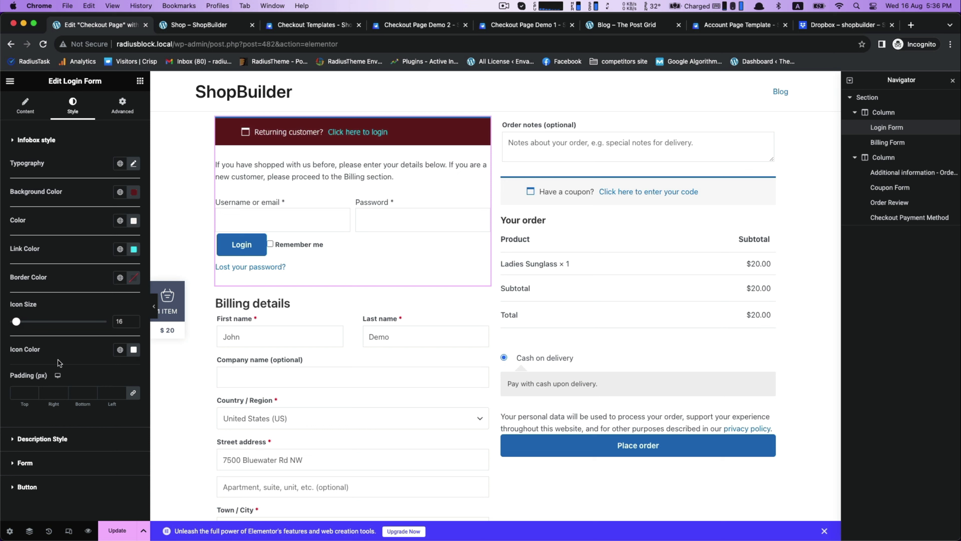
# Set the Login Form description's font family to Tahoma and its text color to black.
pyautogui.click(38, 439)
pyautogui.click(134, 200)
pyautogui.click(95, 243)
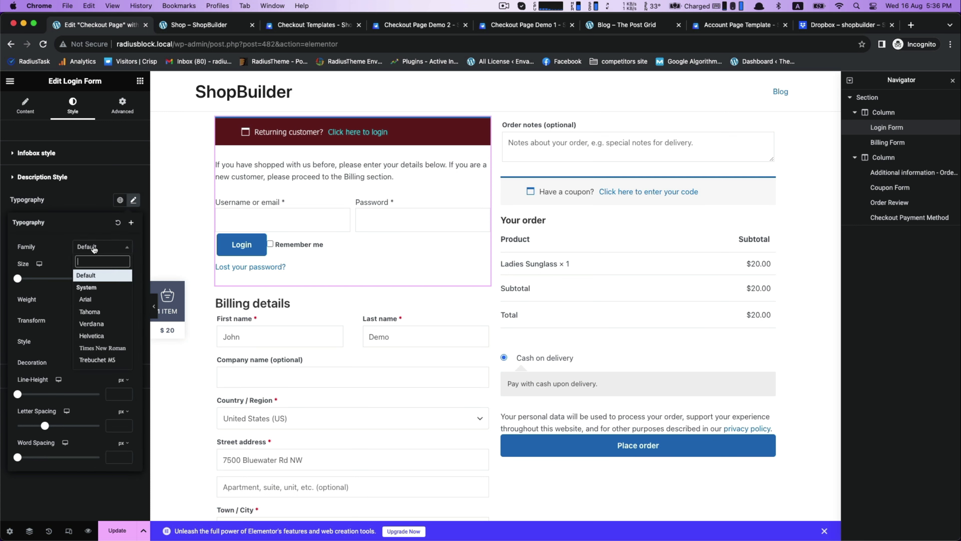
pyautogui.click(91, 314)
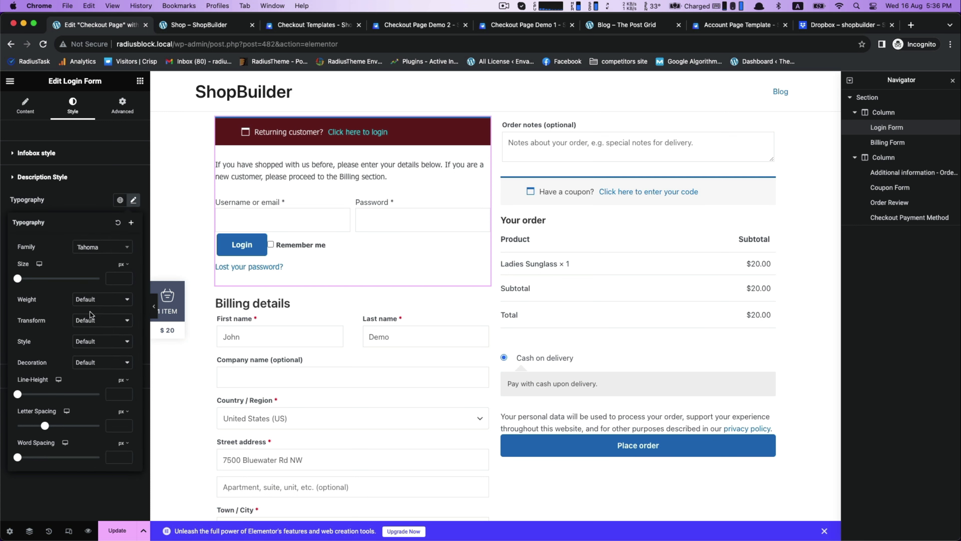
pyautogui.click(70, 211)
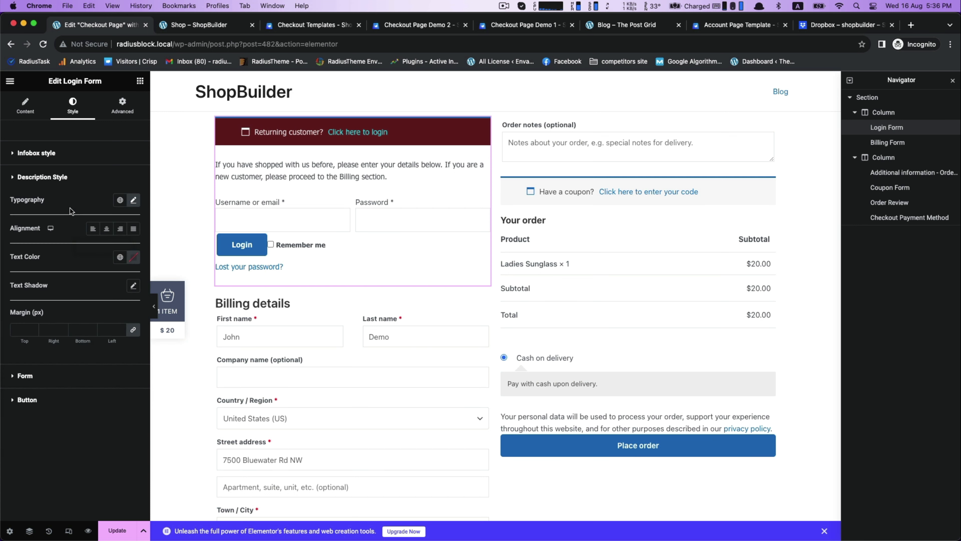
pyautogui.click(132, 258)
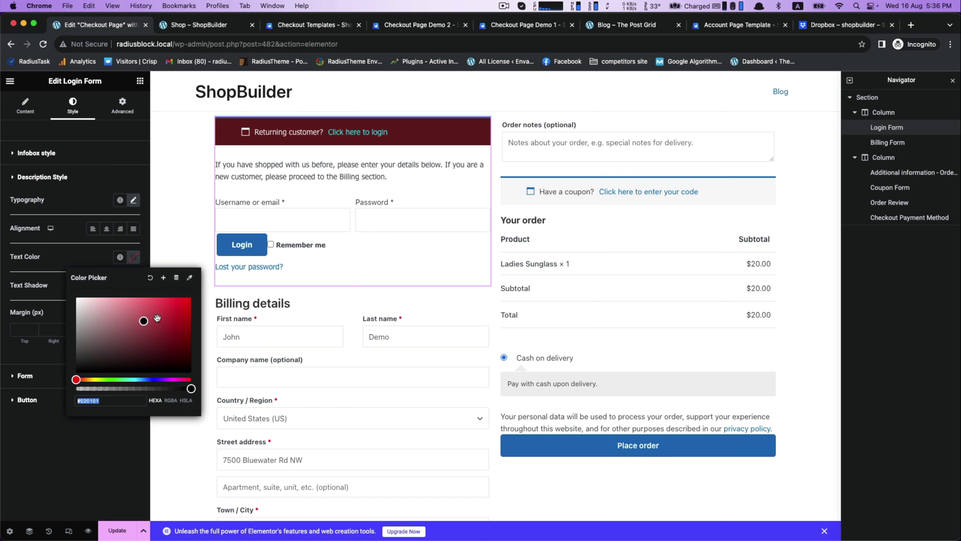
pyautogui.click(51, 265)
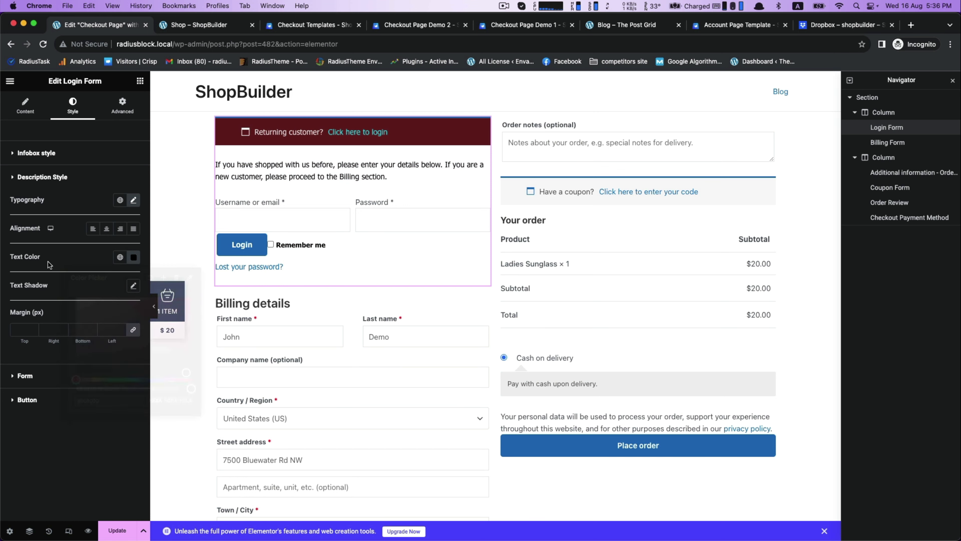
# Set the height of the Login Form's input fields to about 36.
pyautogui.click(44, 175)
pyautogui.click(21, 202)
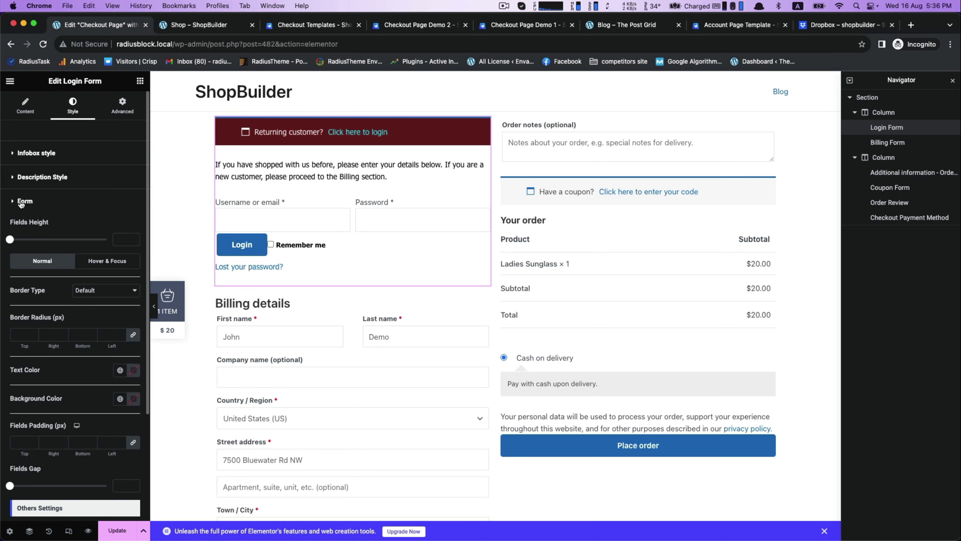
pyautogui.moveTo(10, 241); pyautogui.dragTo(23, 242)
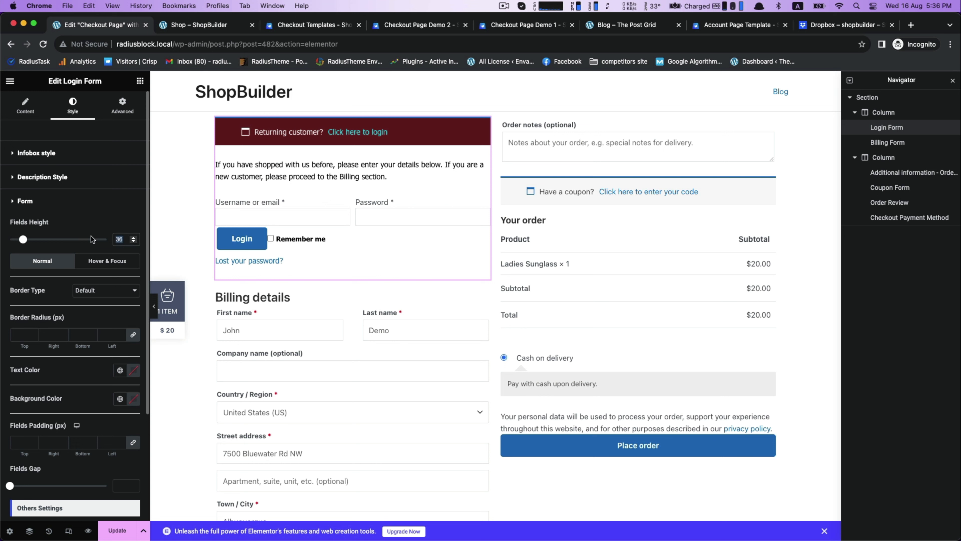
pyautogui.click(42, 206)
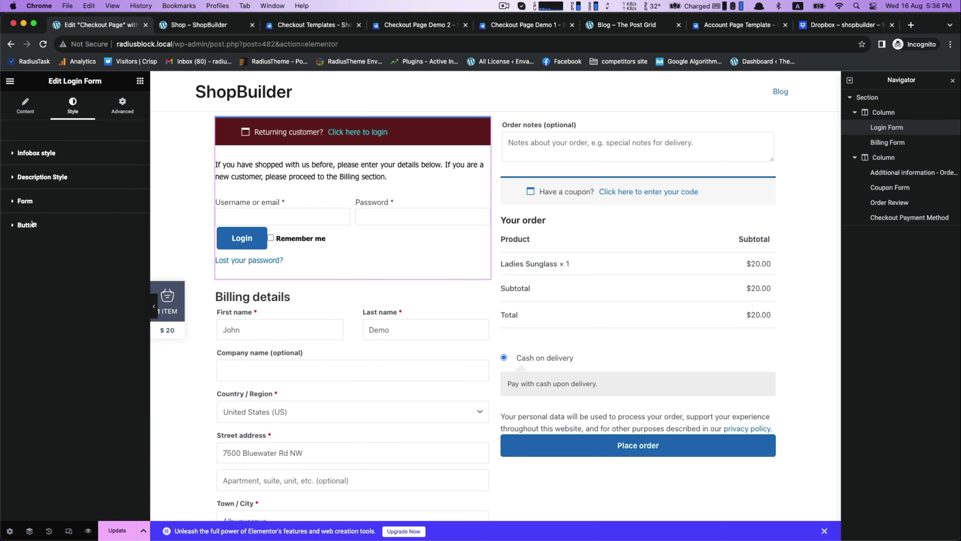
# Set the Login button's height to 40 and paste the copied dark red as its normal background color.
pyautogui.click(33, 225)
pyautogui.moveTo(9, 292)
pyautogui.mouseDown()
pyautogui.moveTo(33, 294)
pyautogui.moveTo(25, 293)
pyautogui.mouseUp()
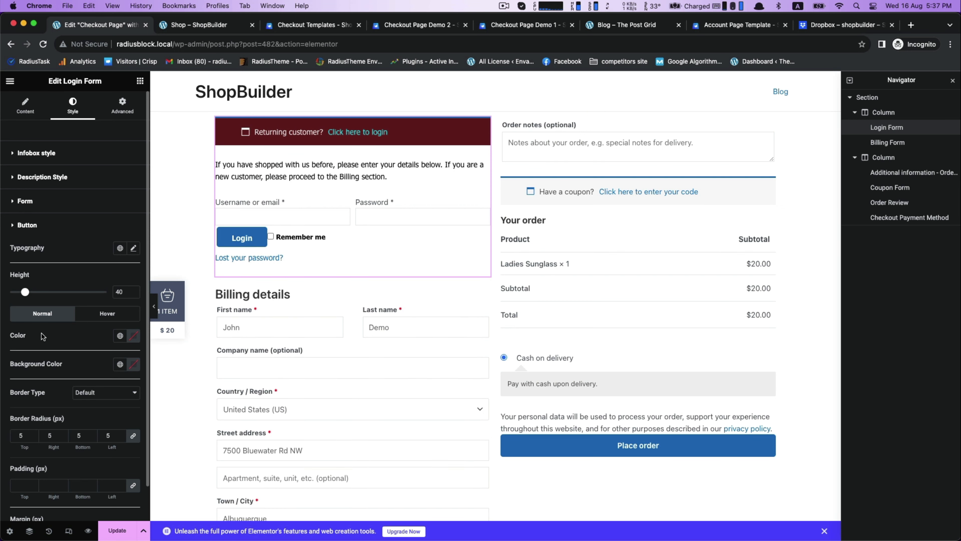
pyautogui.scroll(-2, 54, 336)
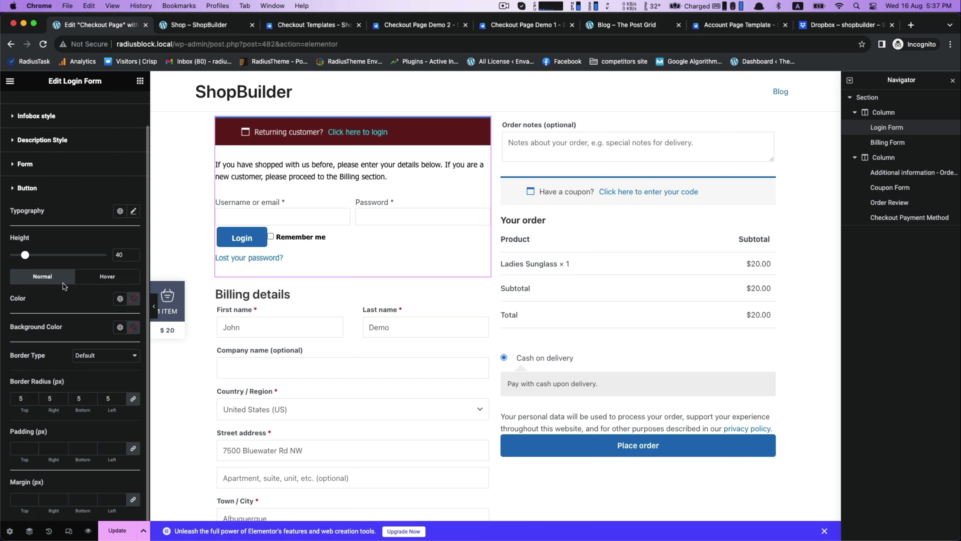
pyautogui.click(133, 327)
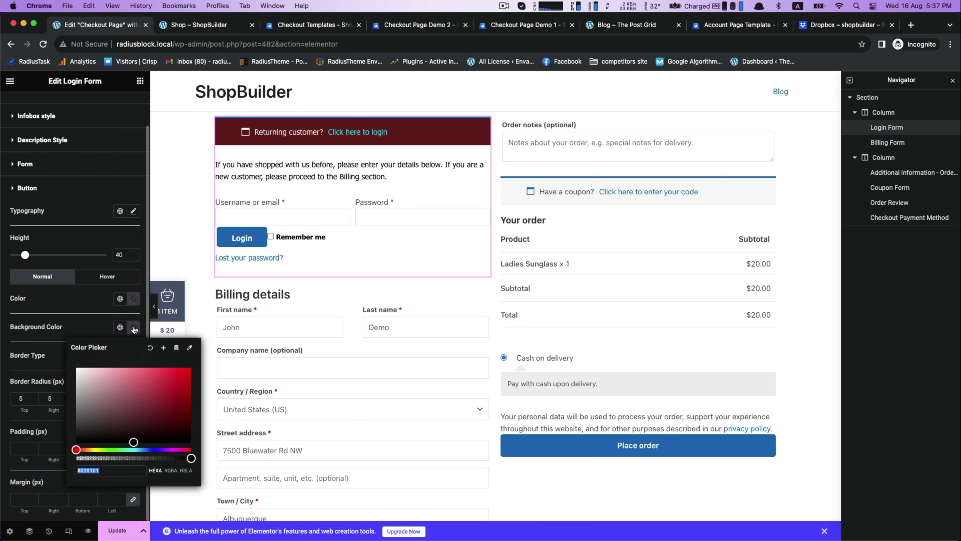
pyautogui.rightClick(108, 469)
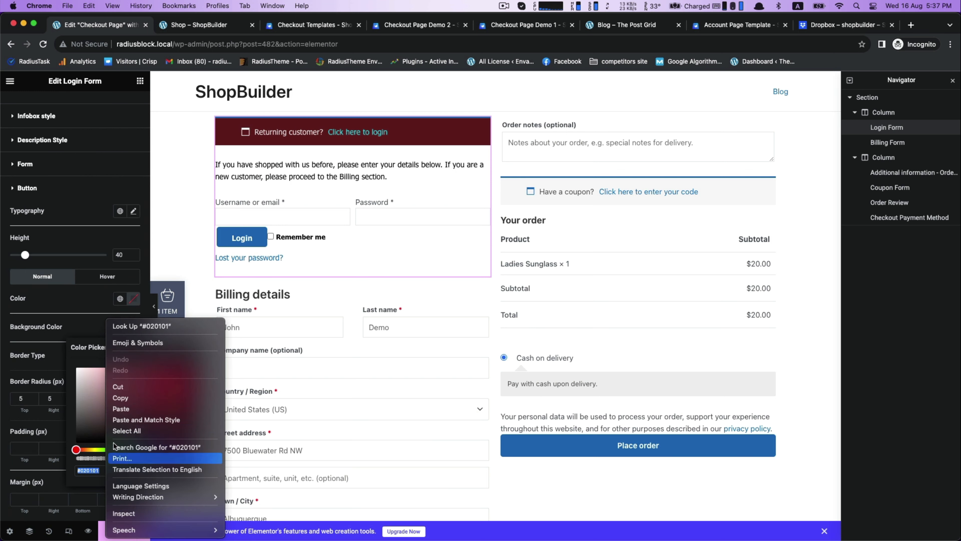
pyautogui.click(126, 409)
pyautogui.click(77, 312)
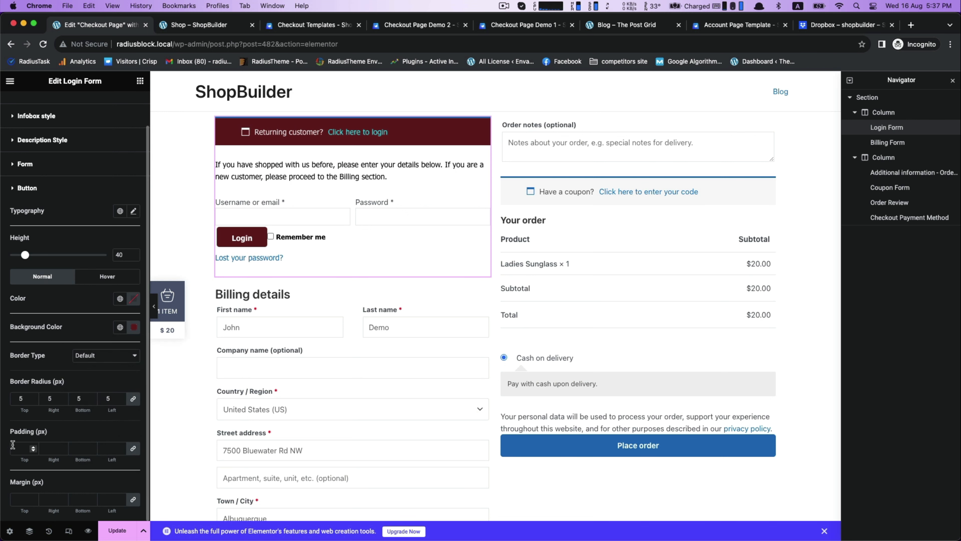
# Try a uniform 10 px padding and a uniform 10 px margin on the Login button, clearing both.
pyautogui.click(27, 449)
pyautogui.write('1')
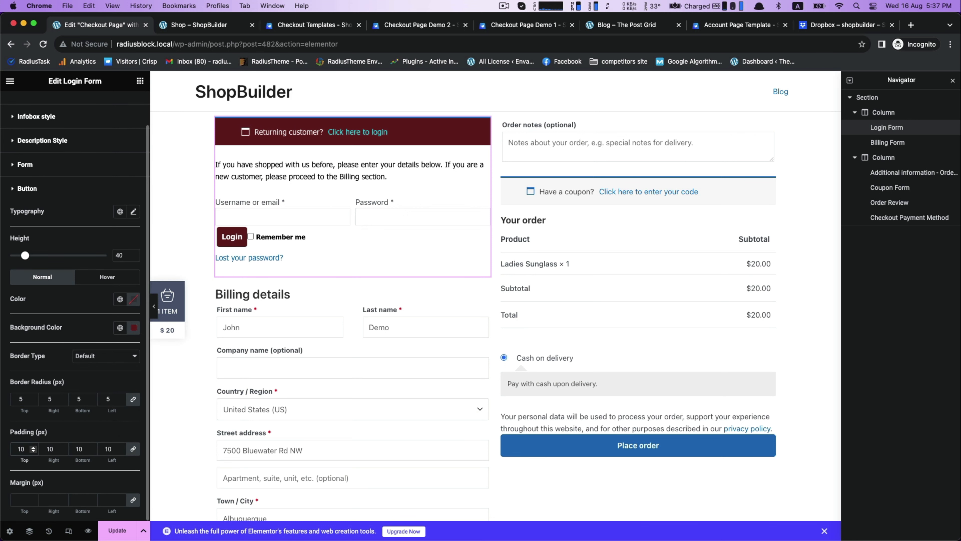
pyautogui.press('BackSpace')
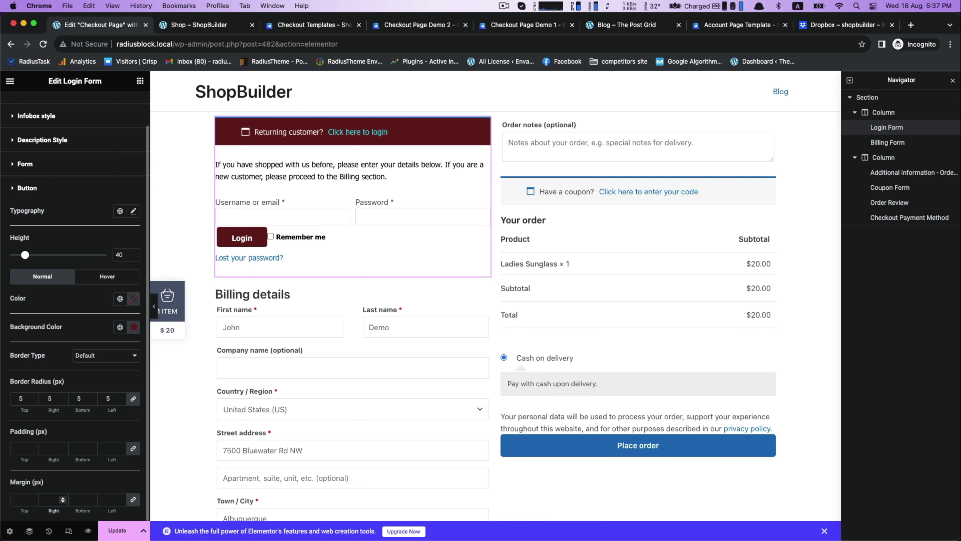
pyautogui.write('10')
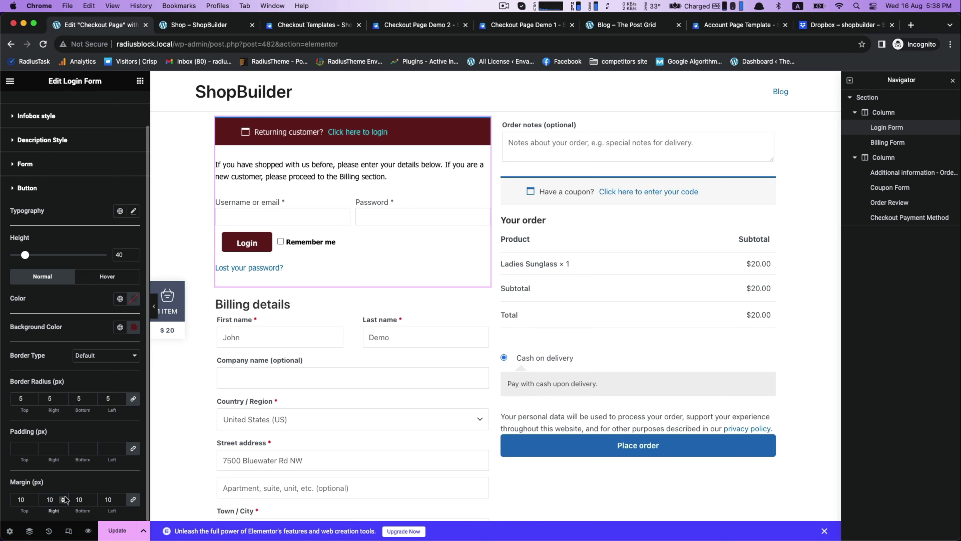
pyautogui.press('BackSpace')
pyautogui.press('BackSpace')
# Unlink the Login button's margin values and set only the top and right margins to 10 px.
pyautogui.click(134, 499)
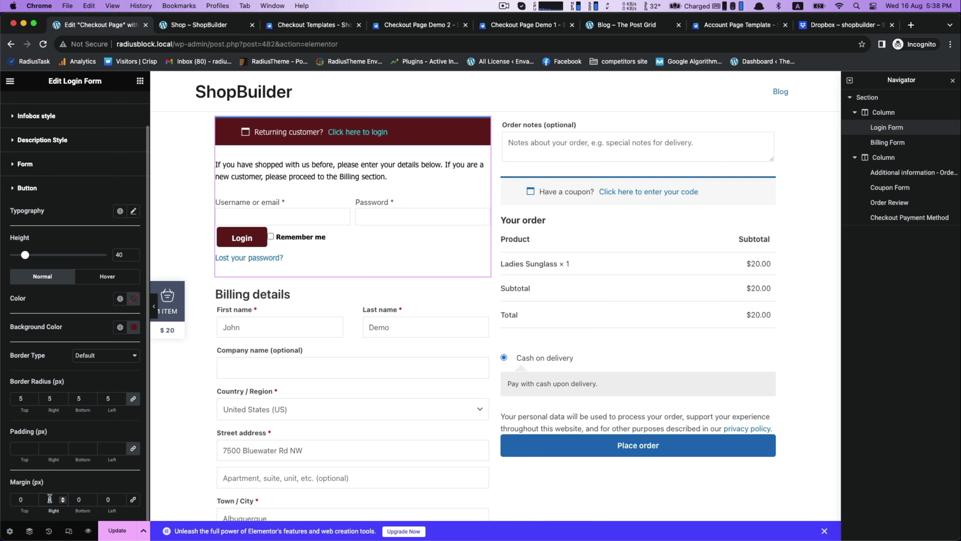
pyautogui.click(50, 499)
pyautogui.write('10')
pyautogui.click(15, 500)
pyautogui.write('10')
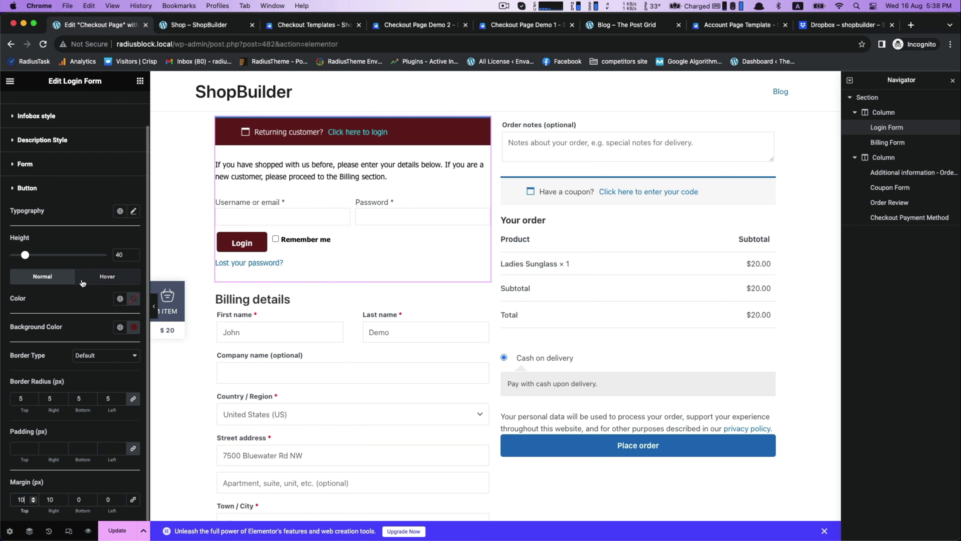
pyautogui.click(23, 187)
# Set the font family of the Billing Form's title to Tahoma.
pyautogui.scroll(-3, 290, 189)
pyautogui.click(289, 189)
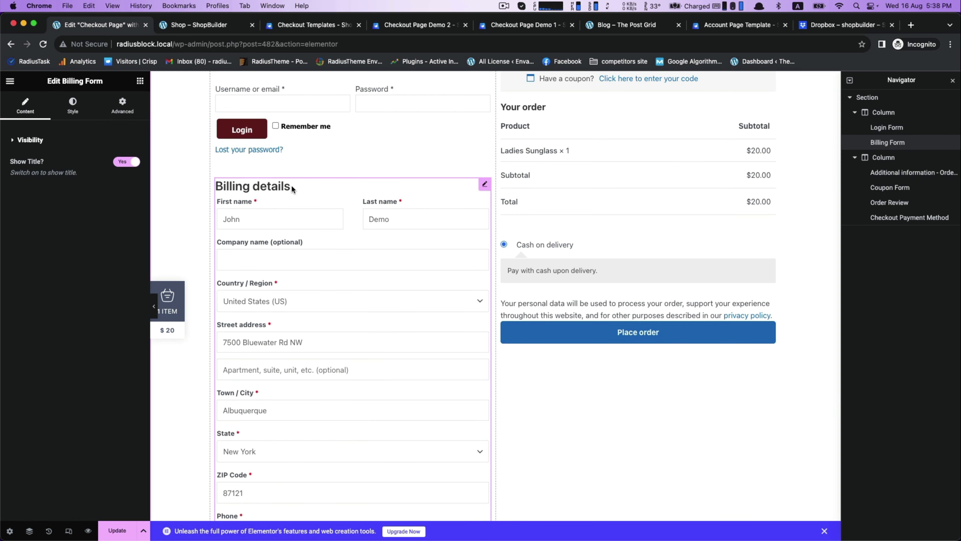
pyautogui.click(59, 117)
pyautogui.click(133, 163)
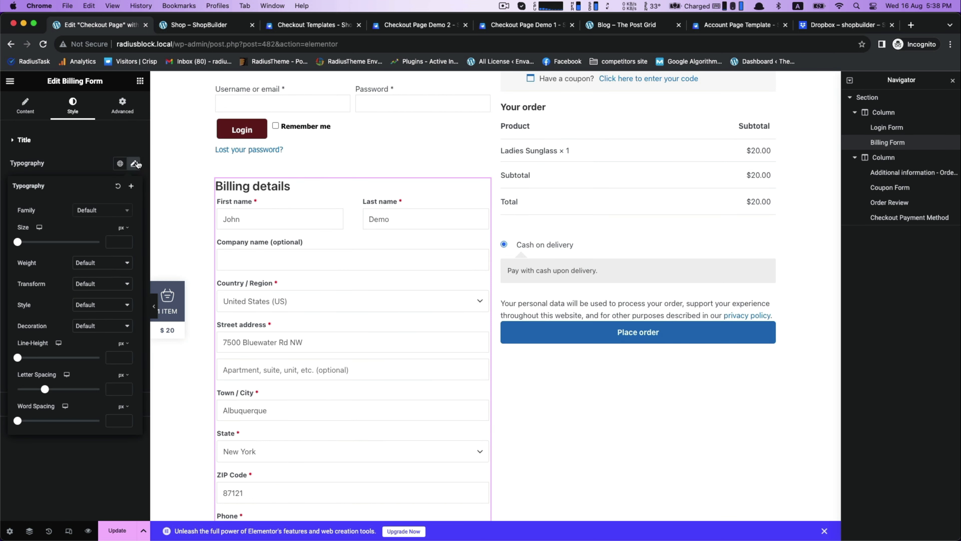
pyautogui.click(90, 210)
pyautogui.click(91, 275)
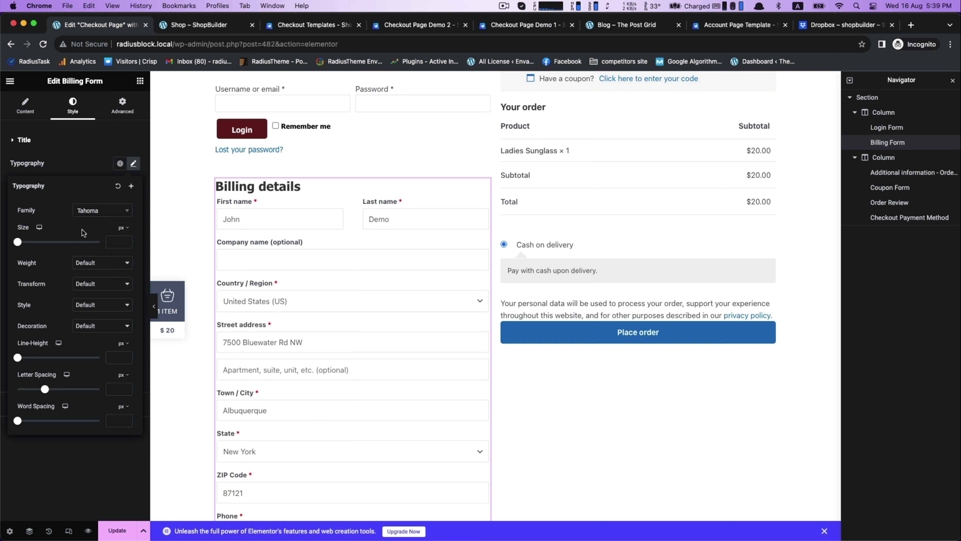
# Set the Billing Form title's font size to 25 px and its line height to 50 px.
pyautogui.moveTo(19, 242); pyautogui.dragTo(29, 243)
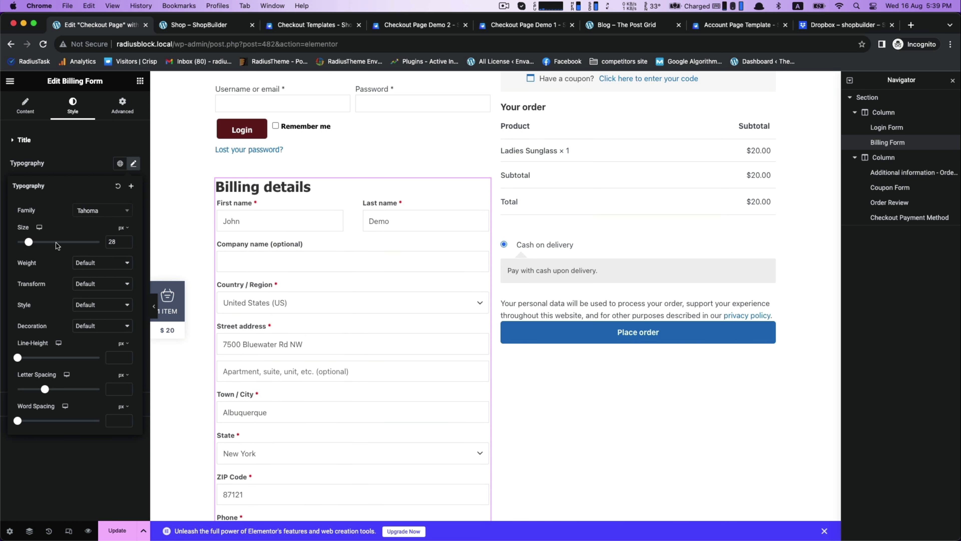
pyautogui.click(126, 244)
pyautogui.click(126, 244)
pyautogui.click(126, 244)
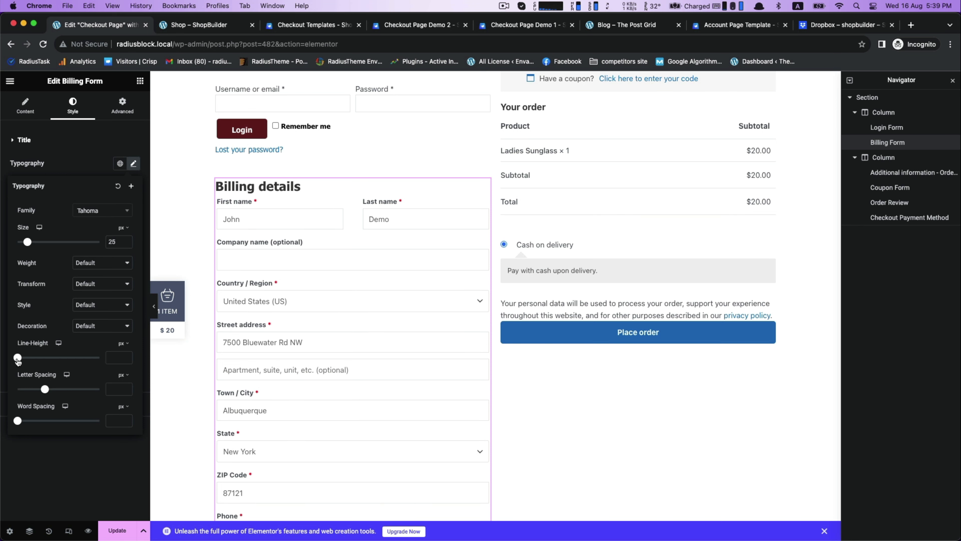
pyautogui.moveTo(18, 359); pyautogui.dragTo(59, 358)
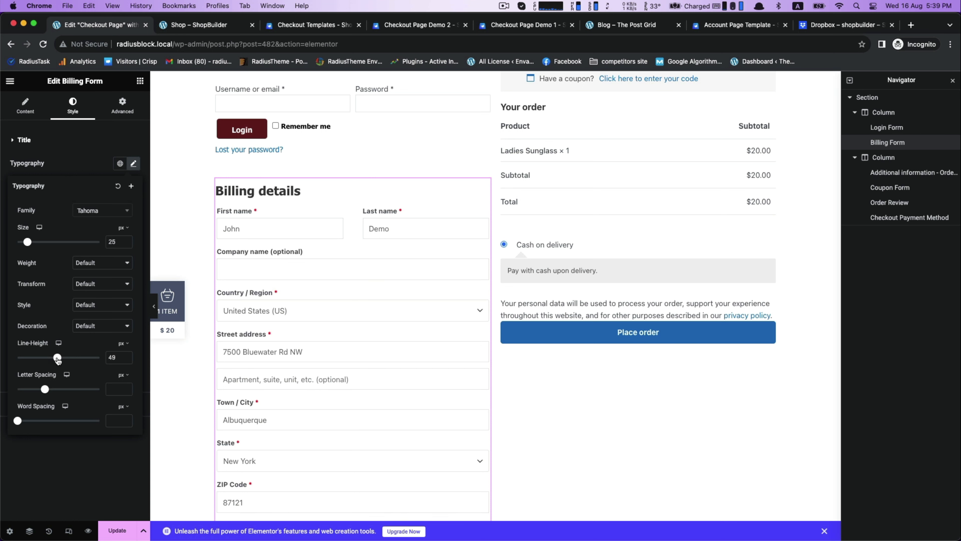
pyautogui.click(126, 359)
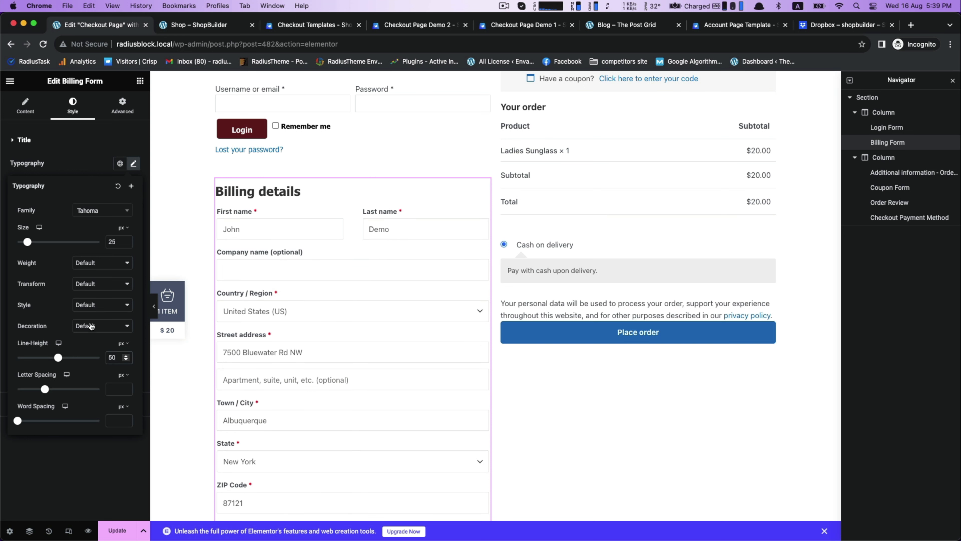
pyautogui.click(75, 167)
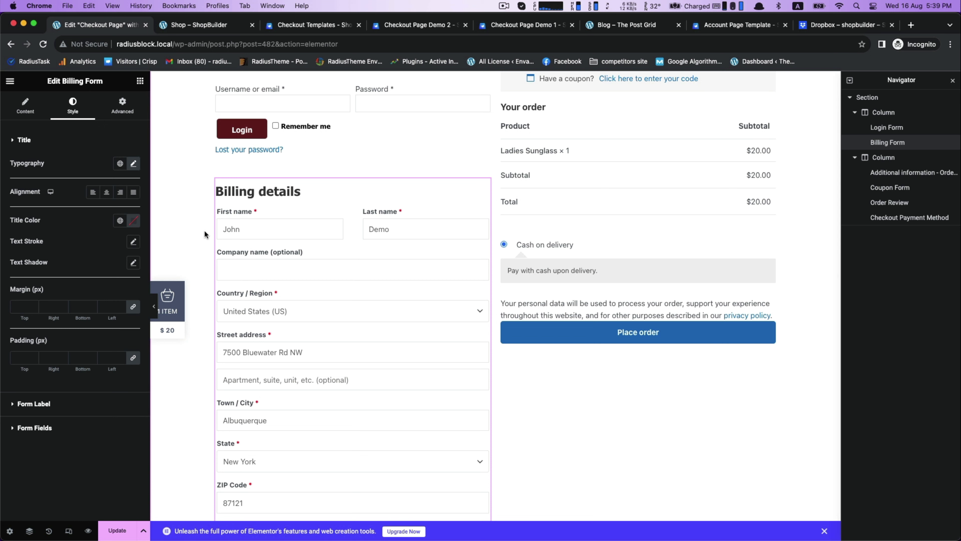
# Set the Billing Form's title color to the same dark red as the Login button.
pyautogui.click(227, 228)
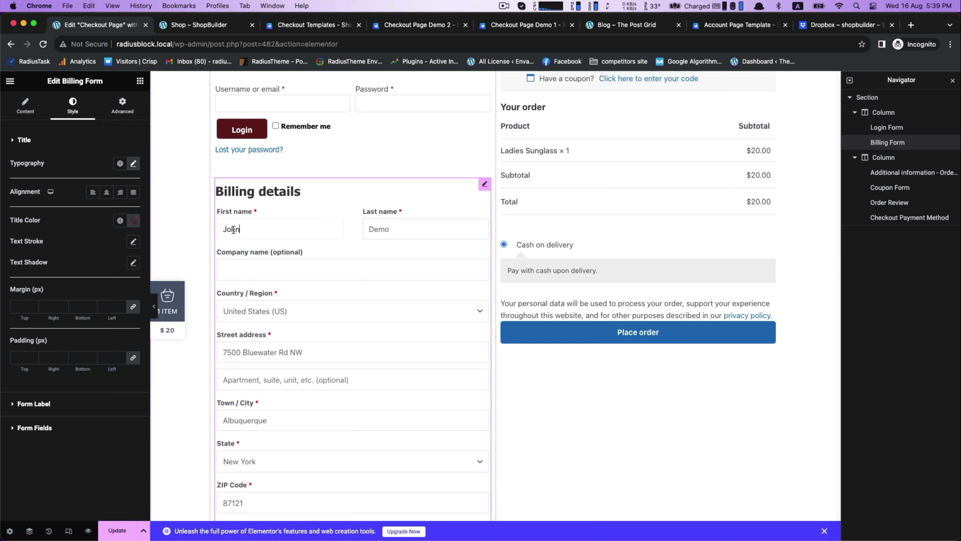
pyautogui.click(133, 221)
pyautogui.click(77, 212)
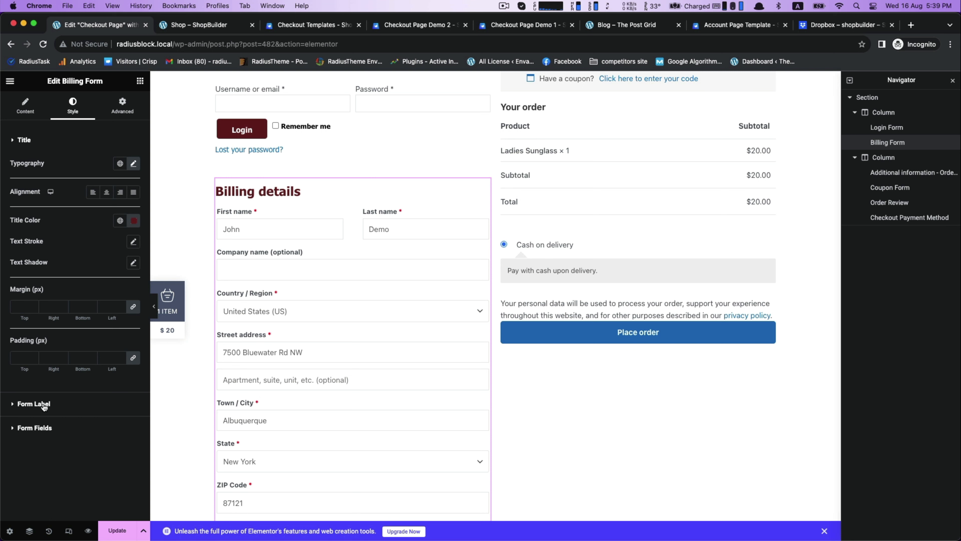
# Set the font family of the Billing Form's field labels to Tahoma.
pyautogui.click(34, 403)
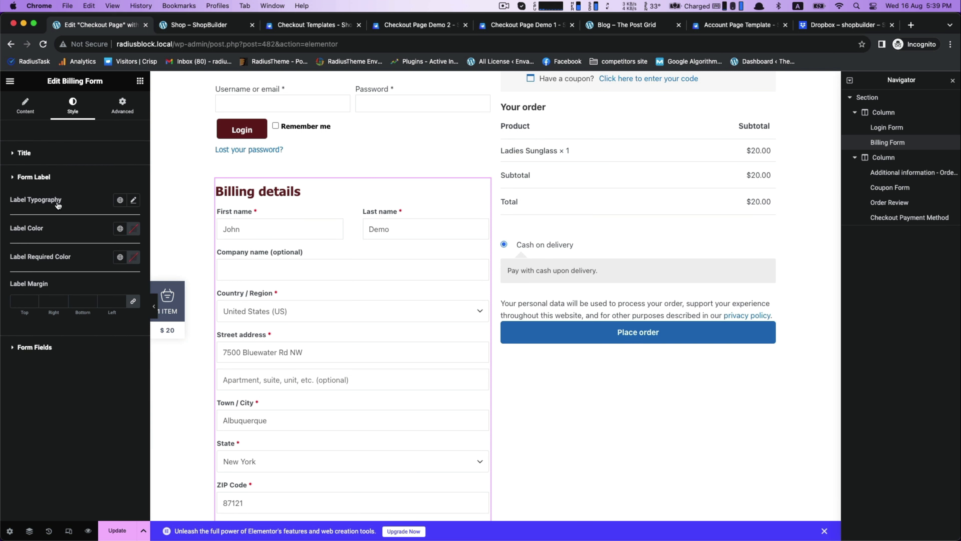
pyautogui.click(133, 200)
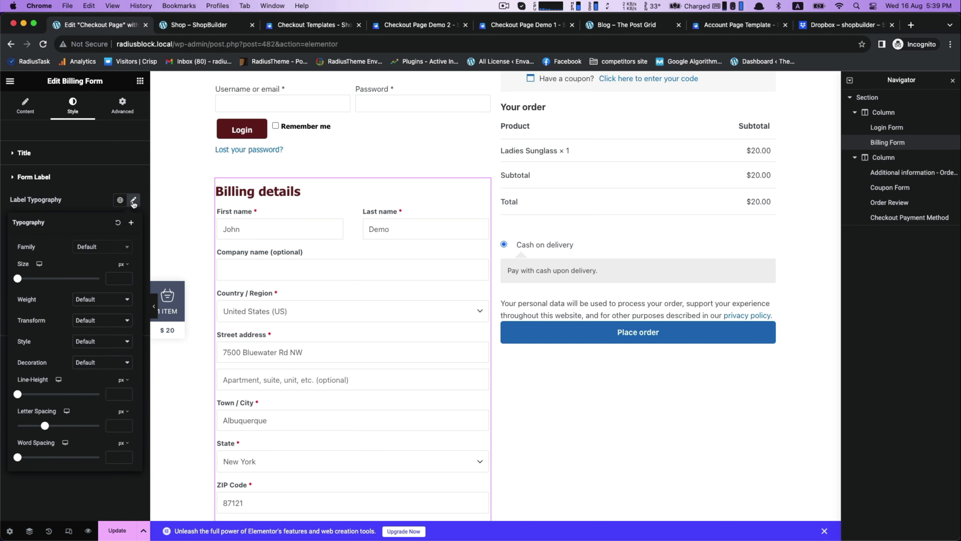
pyautogui.click(114, 249)
pyautogui.click(87, 313)
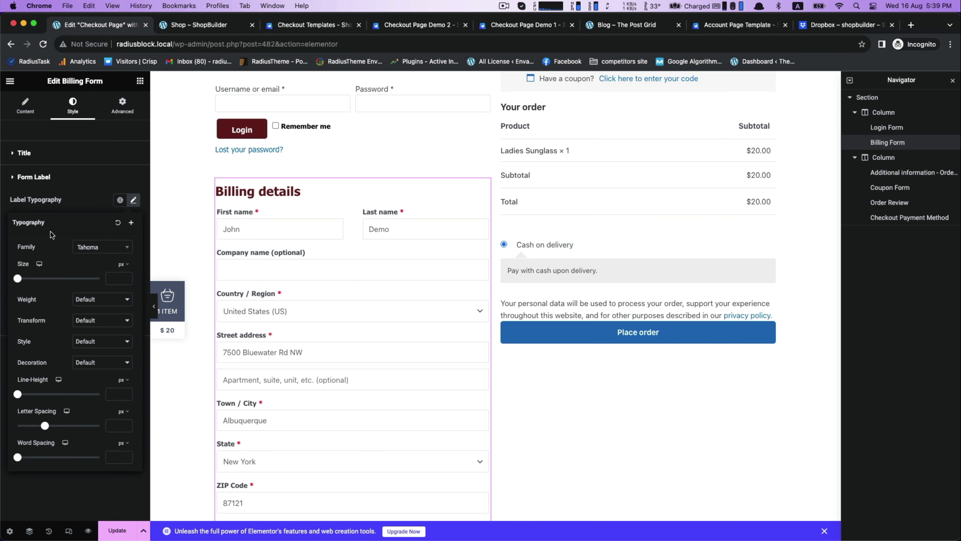
# Set the Billing Form's fields height to 41.
pyautogui.click(63, 209)
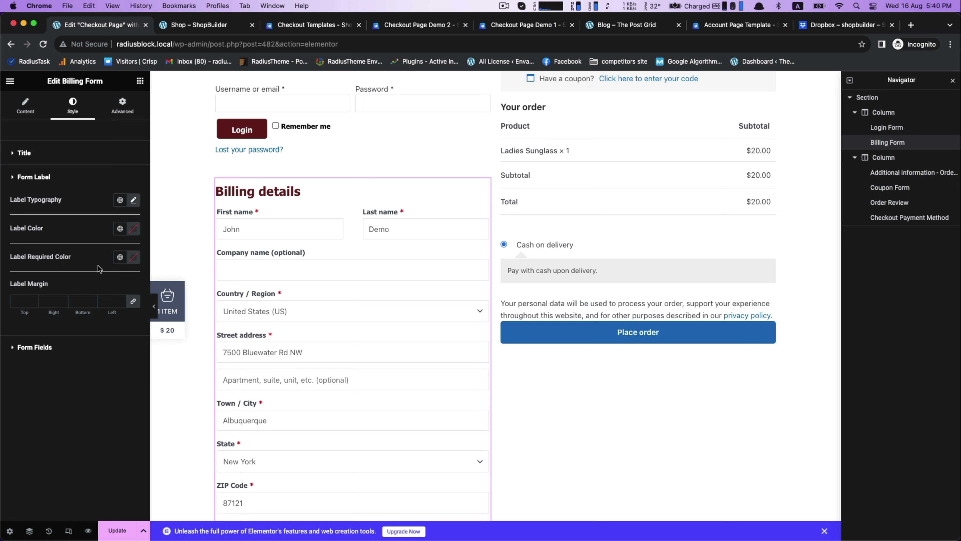
pyautogui.click(31, 346)
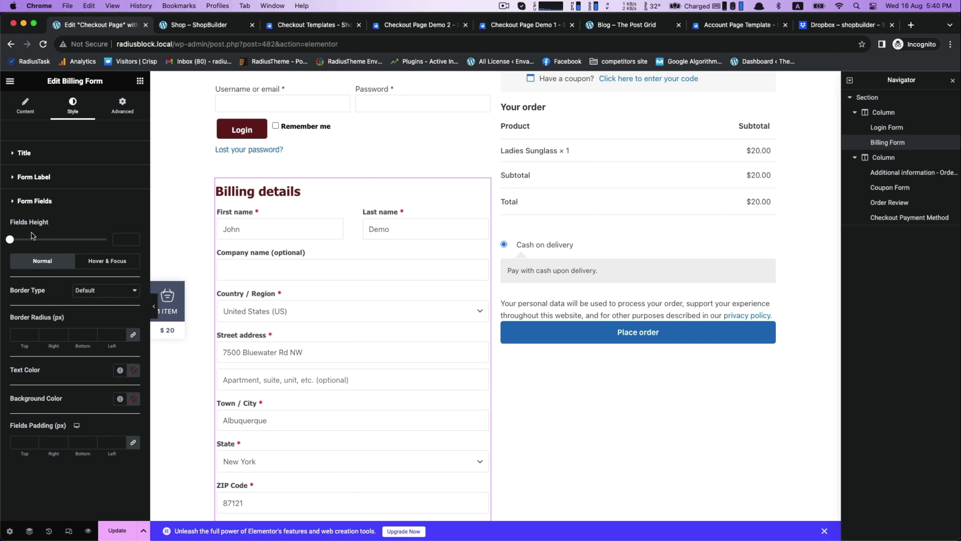
pyautogui.moveTo(14, 242); pyautogui.dragTo(30, 242)
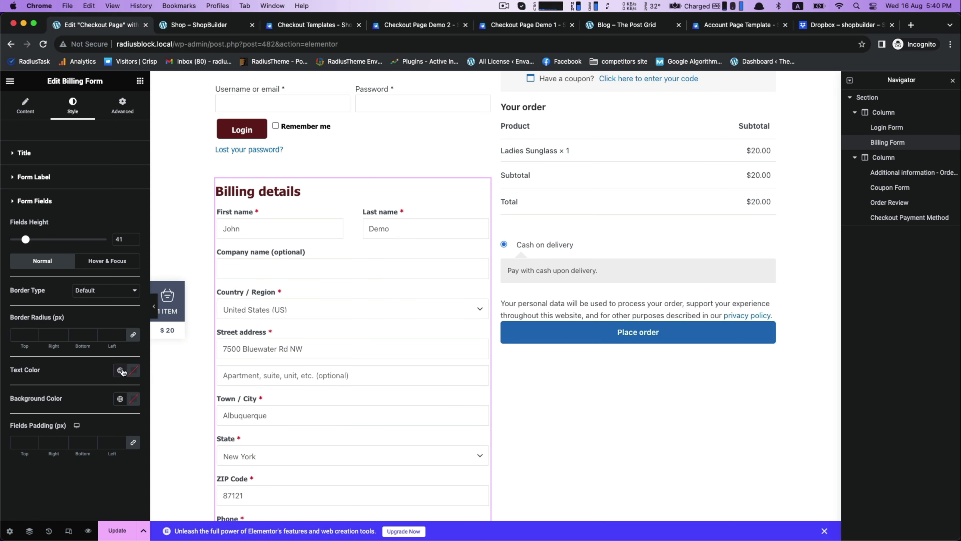
pyautogui.click(135, 373)
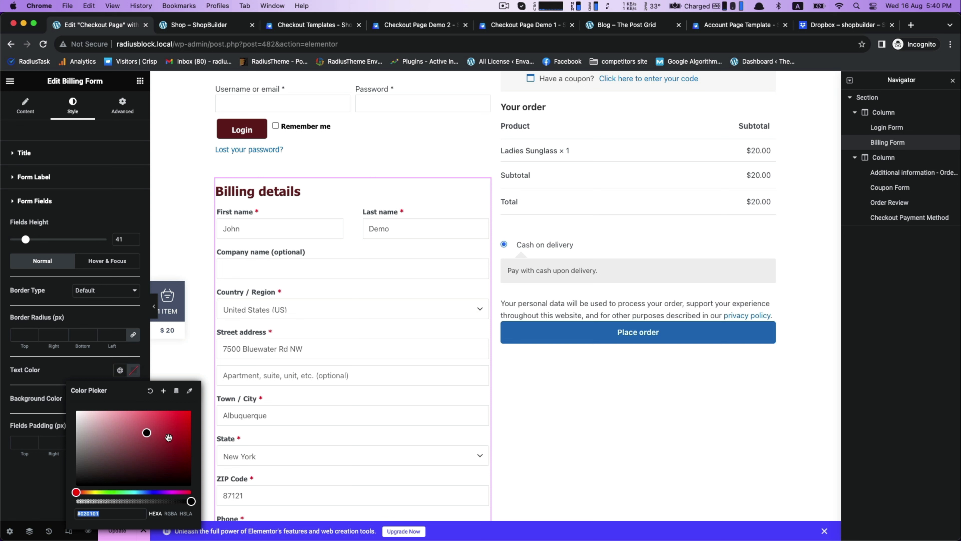
pyautogui.moveTo(146, 434)
pyautogui.mouseDown()
pyautogui.moveTo(170, 423)
pyautogui.moveTo(134, 423)
pyautogui.mouseUp()
pyautogui.click(151, 391)
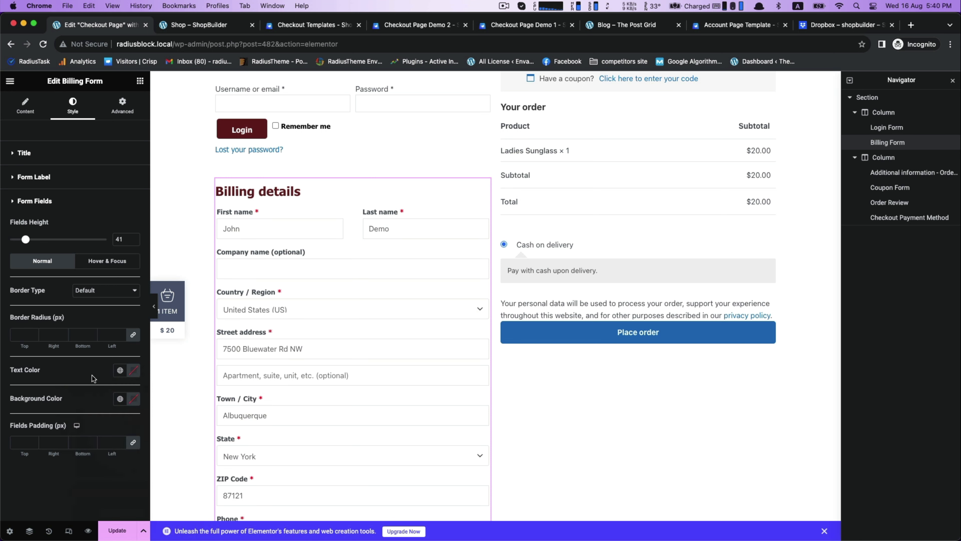
# Set the background color of the Billing Form's fields to the light grayish pink #F1EBEB.
pyautogui.click(132, 399)
pyautogui.moveTo(118, 313); pyautogui.dragTo(79, 275)
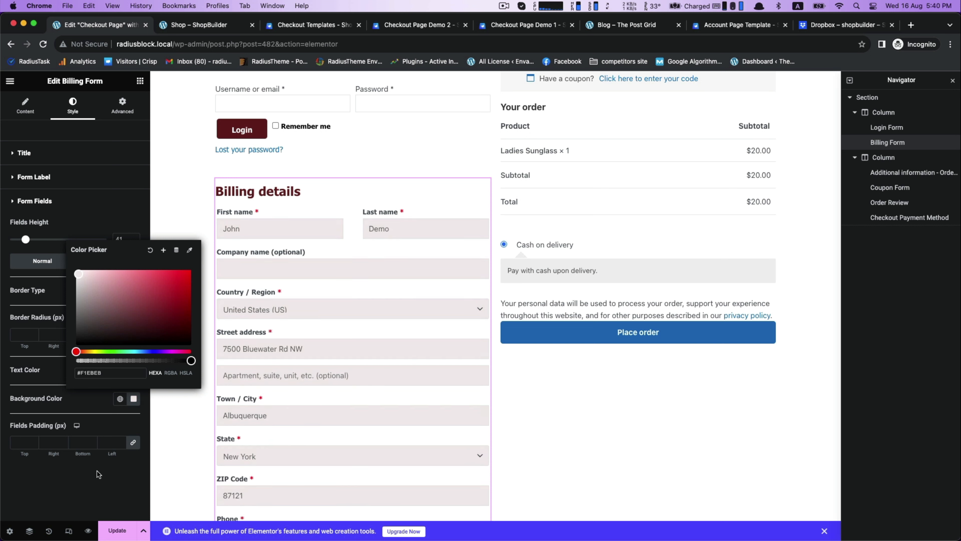
pyautogui.tripleClick(111, 373)
pyautogui.doubleClick(111, 373)
pyautogui.click(111, 373)
pyautogui.click(91, 488)
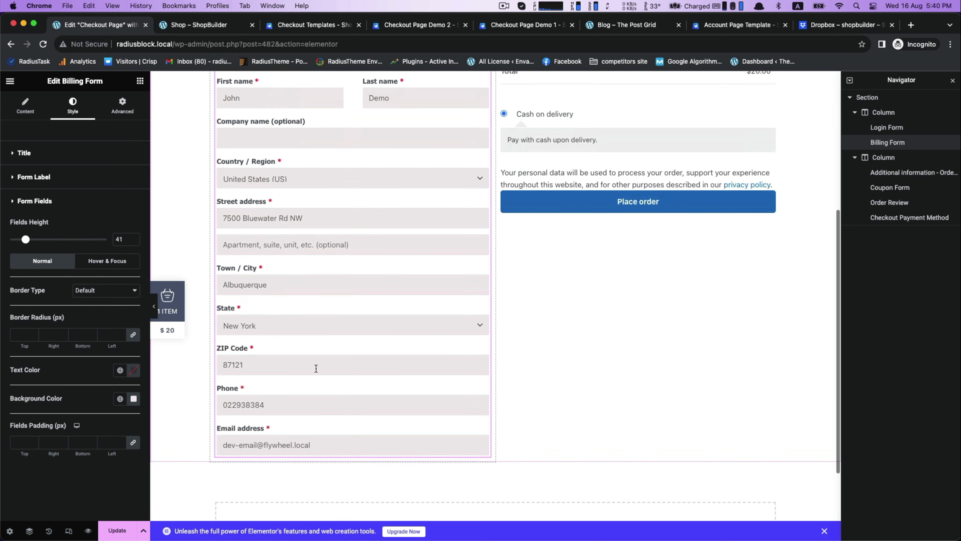
# Set the label color of the Order Notes widget to dark red.
pyautogui.click(570, 123)
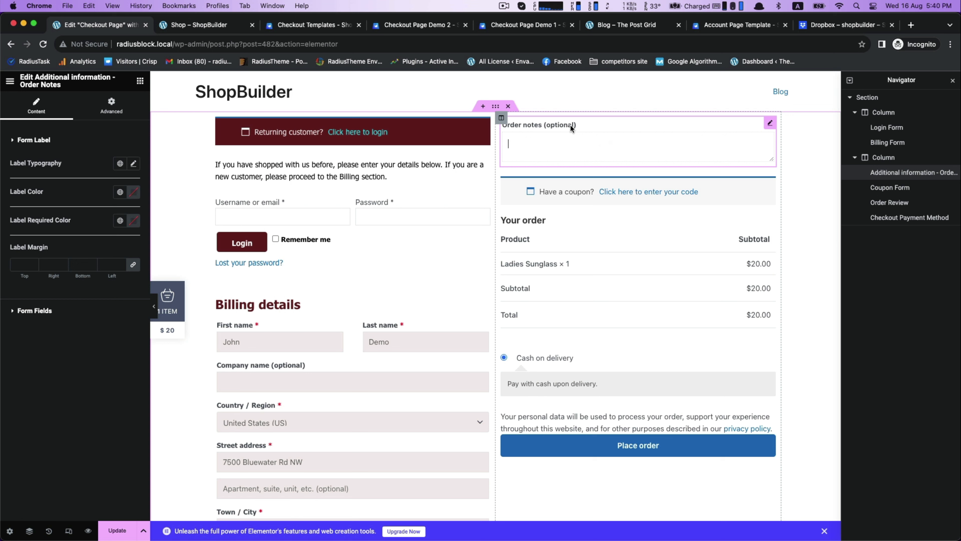
pyautogui.click(133, 191)
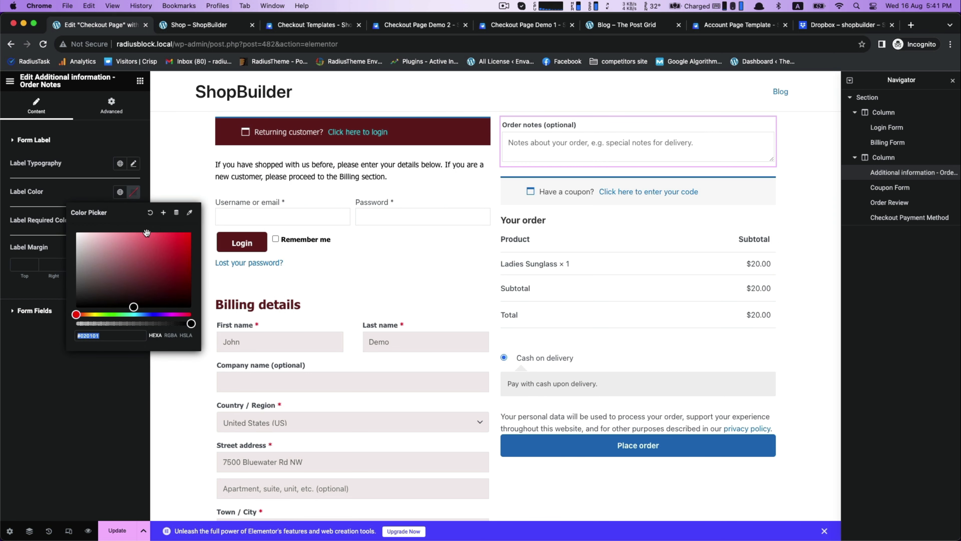
pyautogui.click(542, 149)
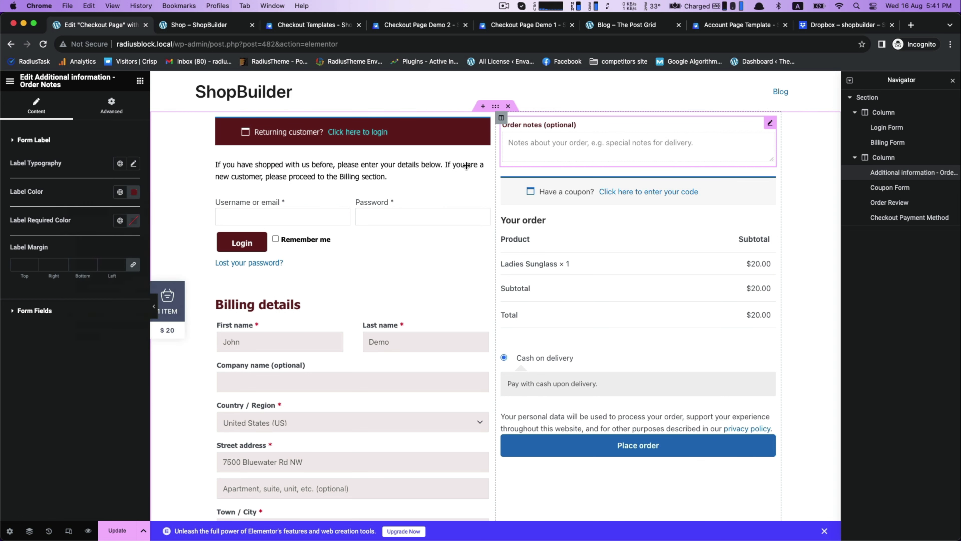
pyautogui.click(133, 221)
pyautogui.click(111, 273)
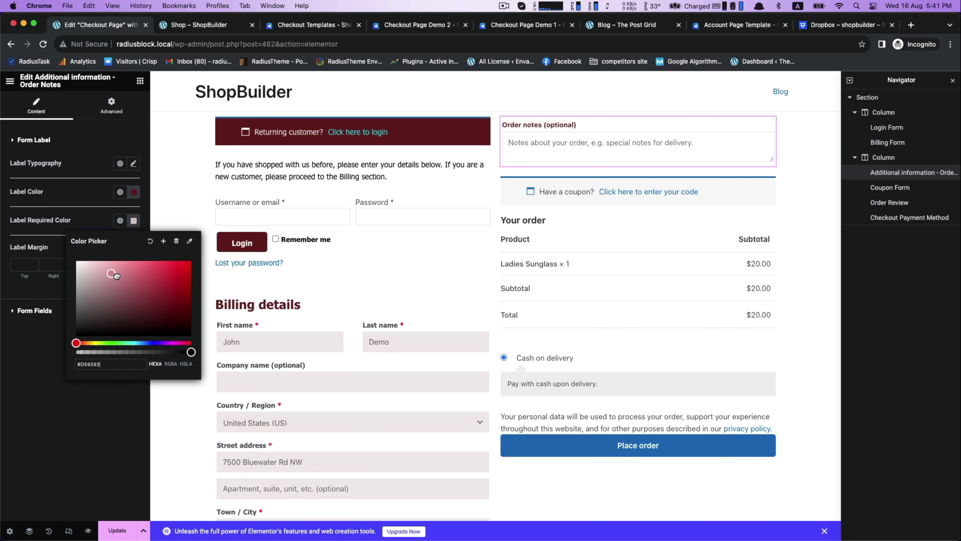
pyautogui.moveTo(116, 276)
pyautogui.mouseDown()
pyautogui.moveTo(138, 287)
pyautogui.moveTo(130, 280)
pyautogui.mouseUp()
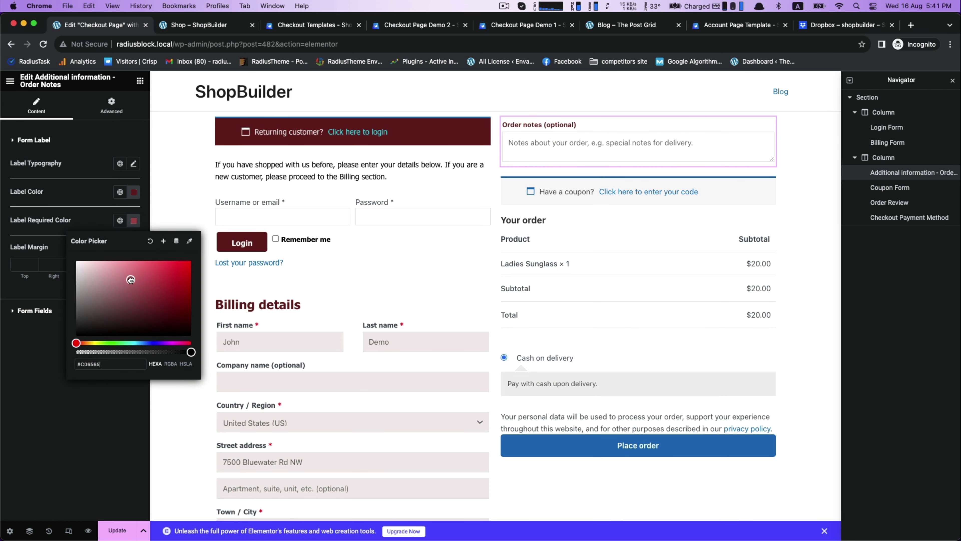
pyautogui.click(150, 242)
# Set the Order Notes field's background to a light pink.
pyautogui.click(33, 310)
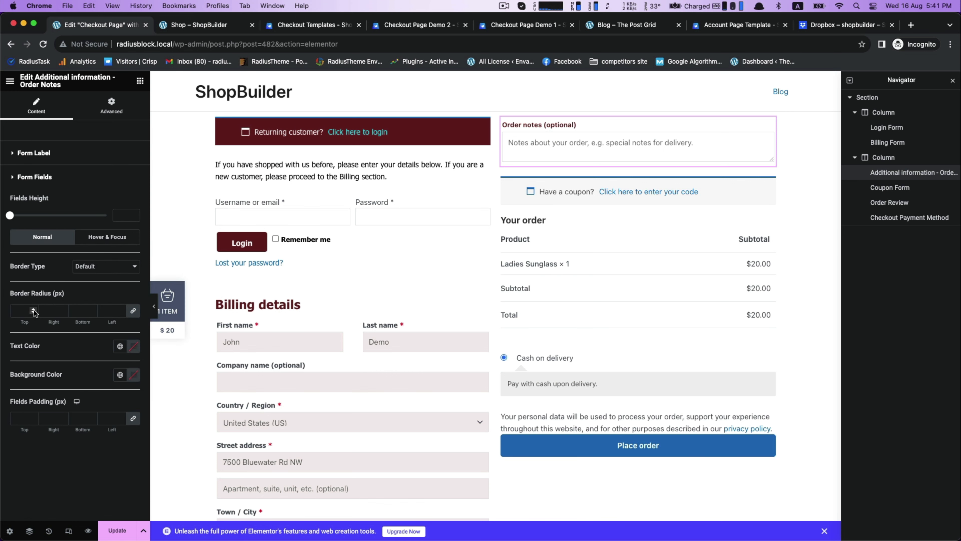
pyautogui.click(134, 374)
pyautogui.moveTo(101, 431); pyautogui.dragTo(82, 420)
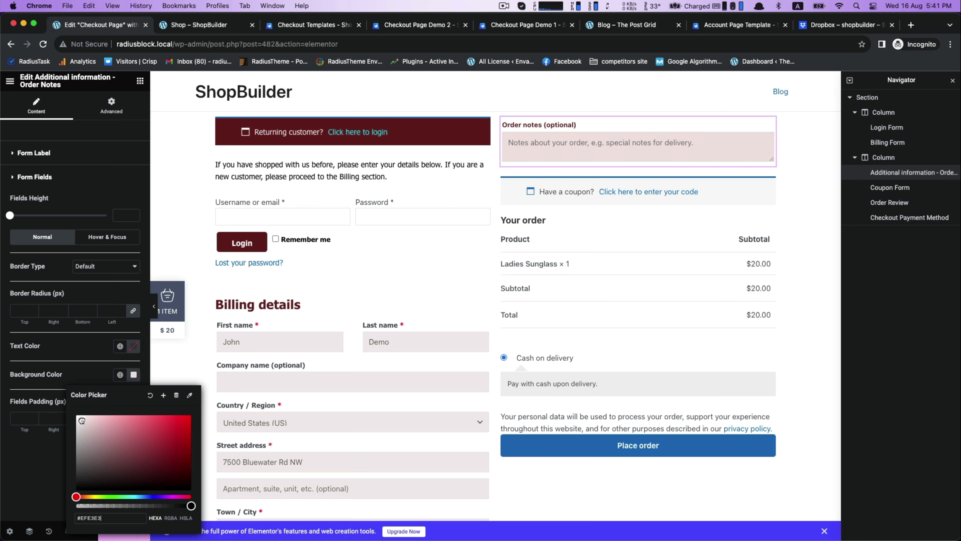
# Copy the Billing Form's field background color #F1EBEB and apply it to the Order Notes field background.
pyautogui.click(259, 388)
pyautogui.click(41, 429)
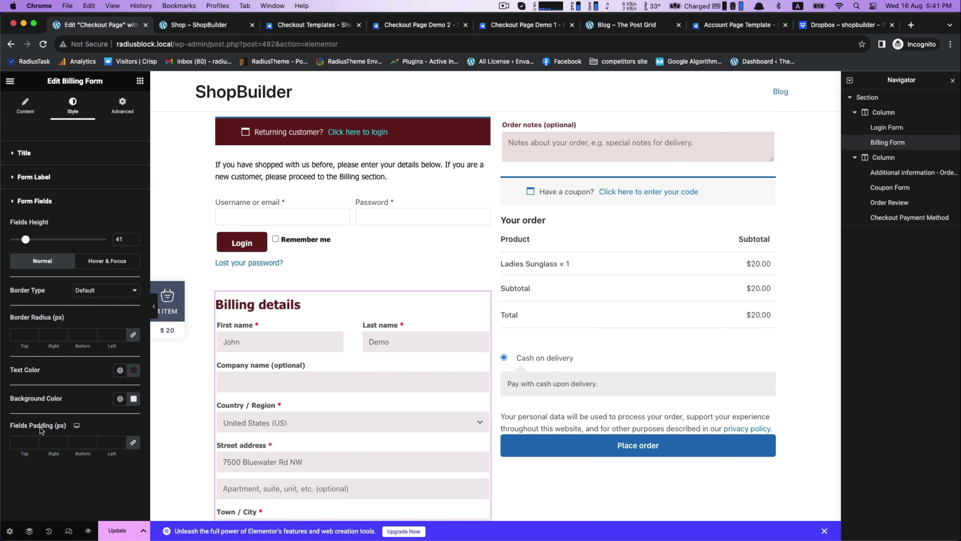
pyautogui.click(134, 399)
pyautogui.rightClick(101, 372)
pyautogui.click(116, 398)
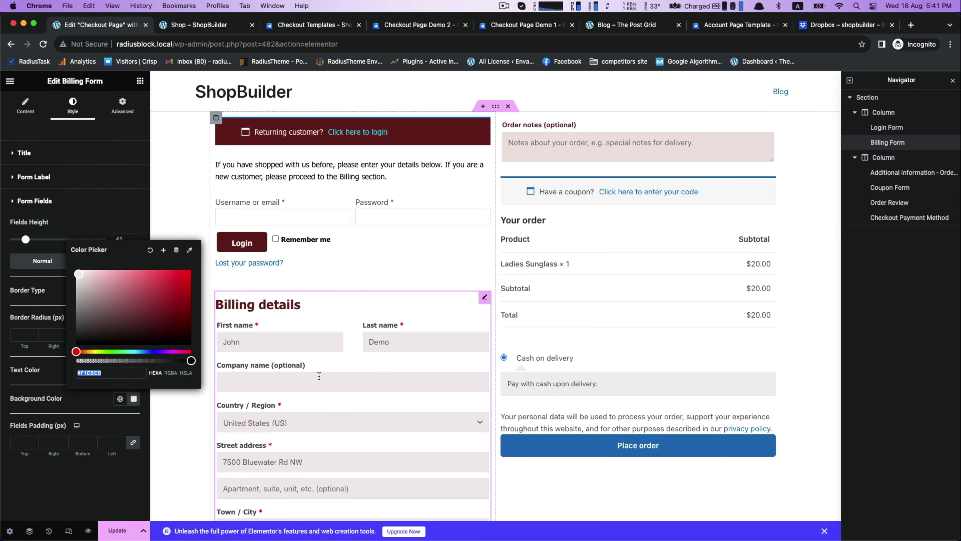
pyautogui.click(535, 126)
pyautogui.click(35, 311)
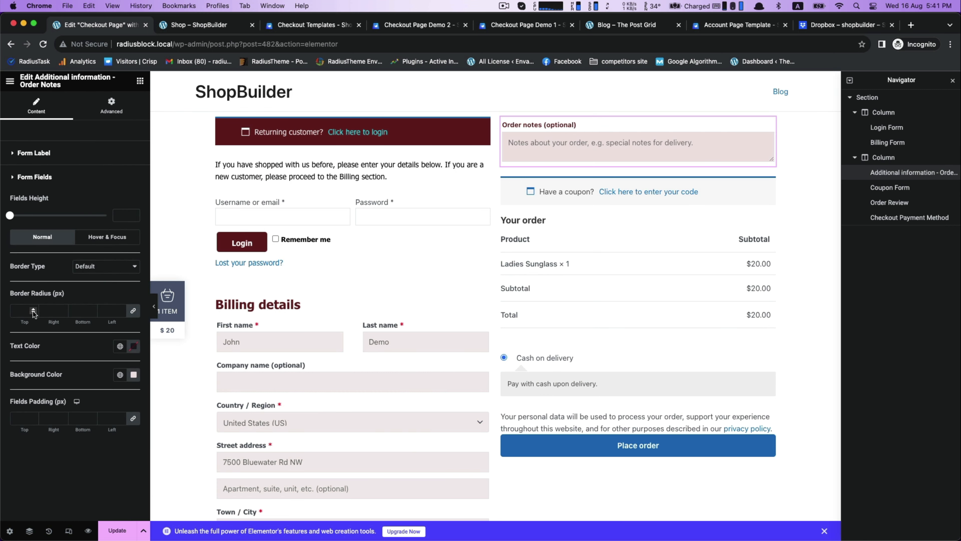
pyautogui.click(133, 374)
pyautogui.press('super+v')
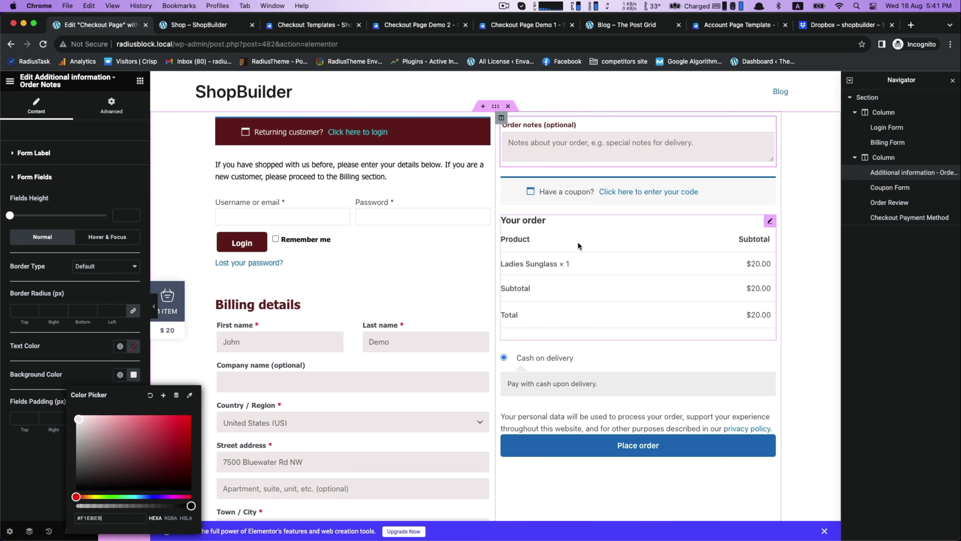
# Apply the copied #F1EBEB color to the background of the Login Form's input fields.
pyautogui.click(393, 241)
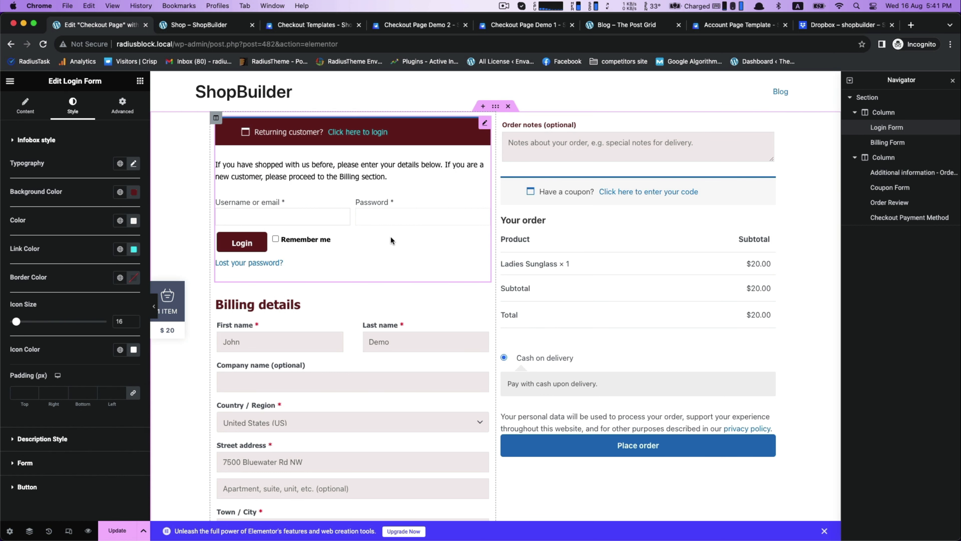
pyautogui.click(29, 463)
pyautogui.scroll(-4, 29, 465)
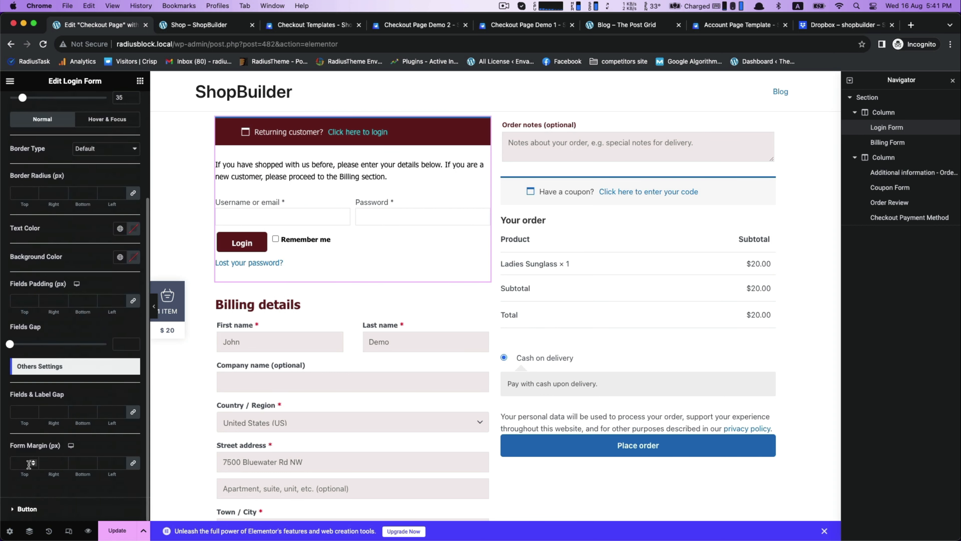
pyautogui.click(133, 257)
pyautogui.press('super+v')
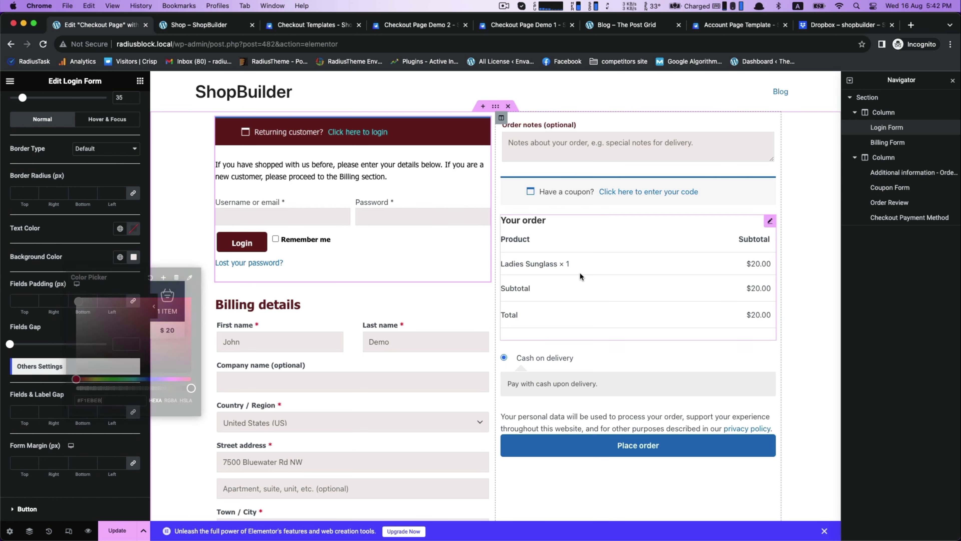
pyautogui.click(588, 279)
# Expand the coupon code entry area in the page preview and select the Coupon Form widget.
pyautogui.click(612, 191)
pyautogui.click(529, 243)
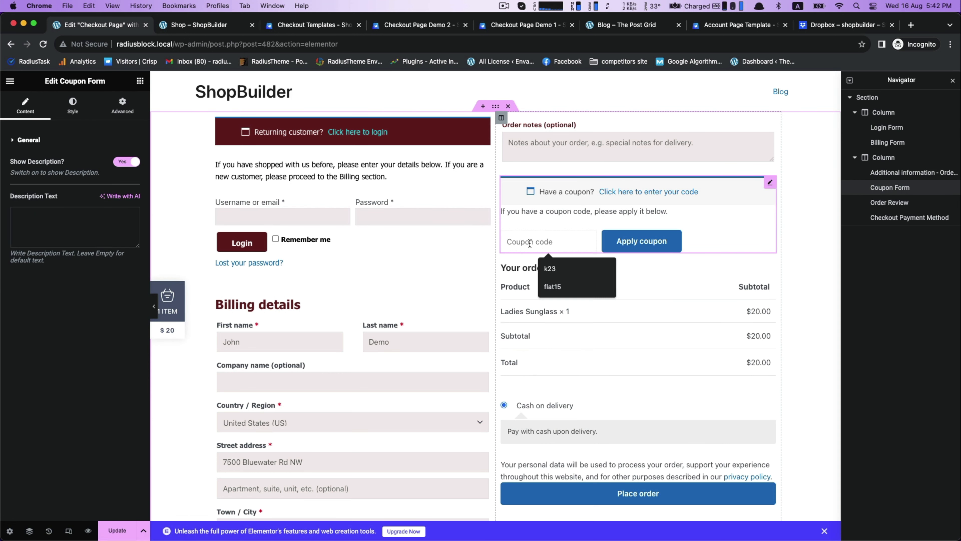
pyautogui.click(546, 329)
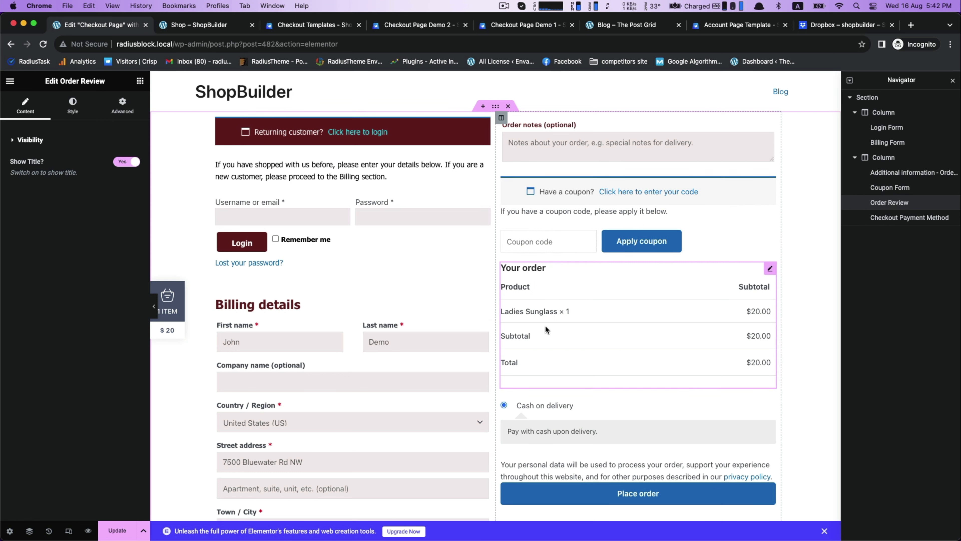
pyautogui.click(582, 249)
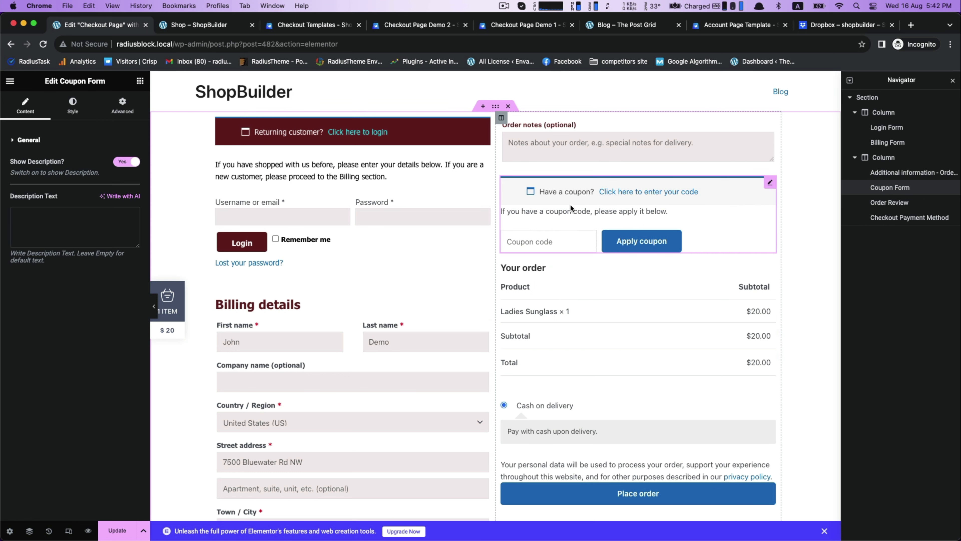
# Copy the Login Form infobox's dark red background color #692020 and apply it to the Coupon Form's infobox background.
pyautogui.click(73, 107)
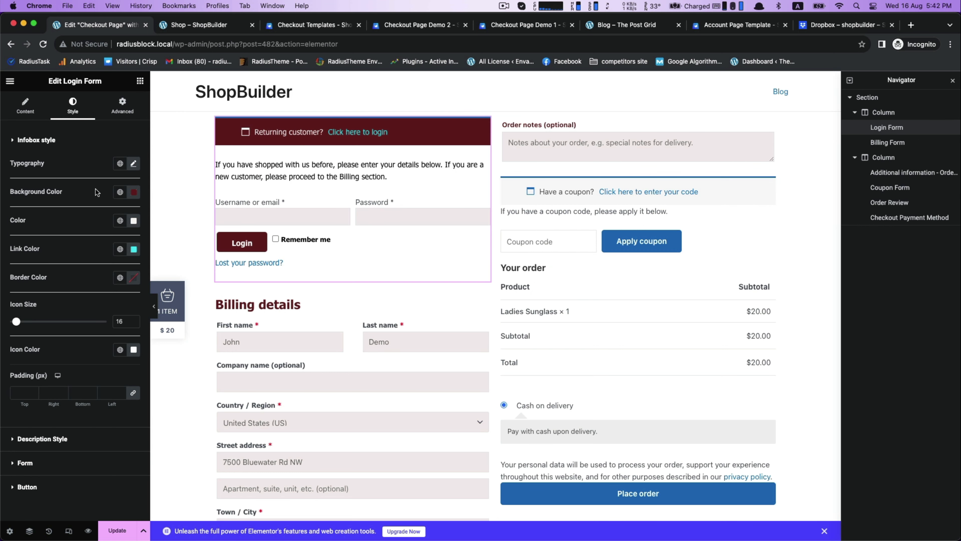
pyautogui.click(134, 192)
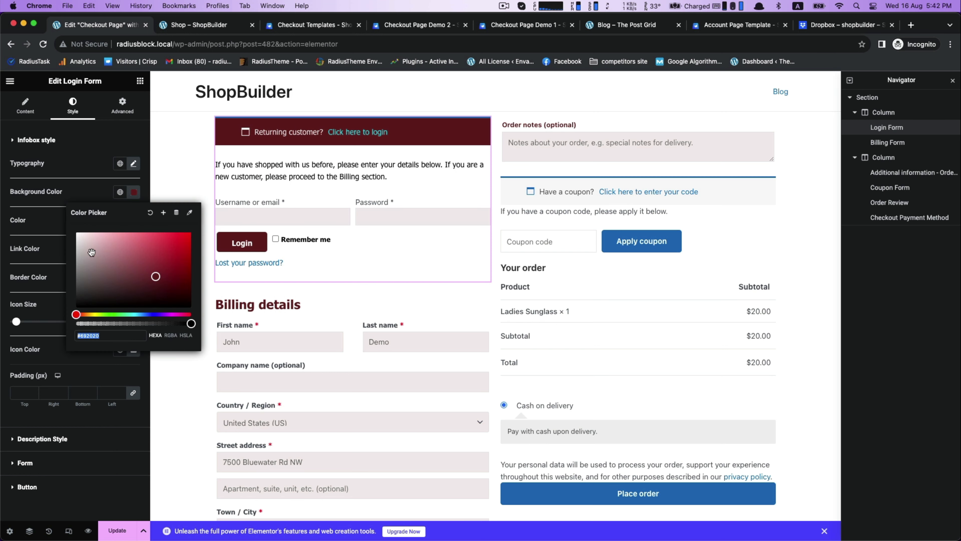
pyautogui.click(518, 205)
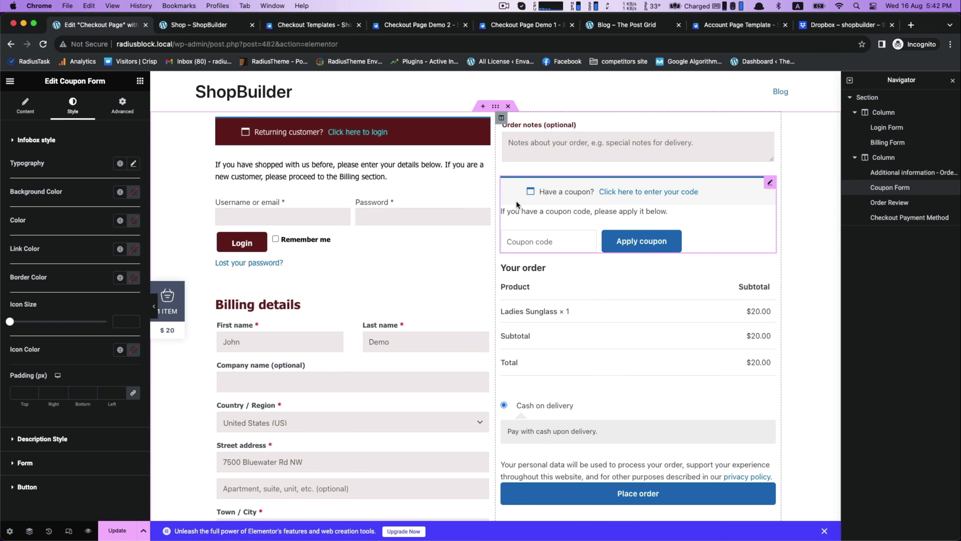
pyautogui.click(134, 192)
pyautogui.hotkey('ctrl', 'v')
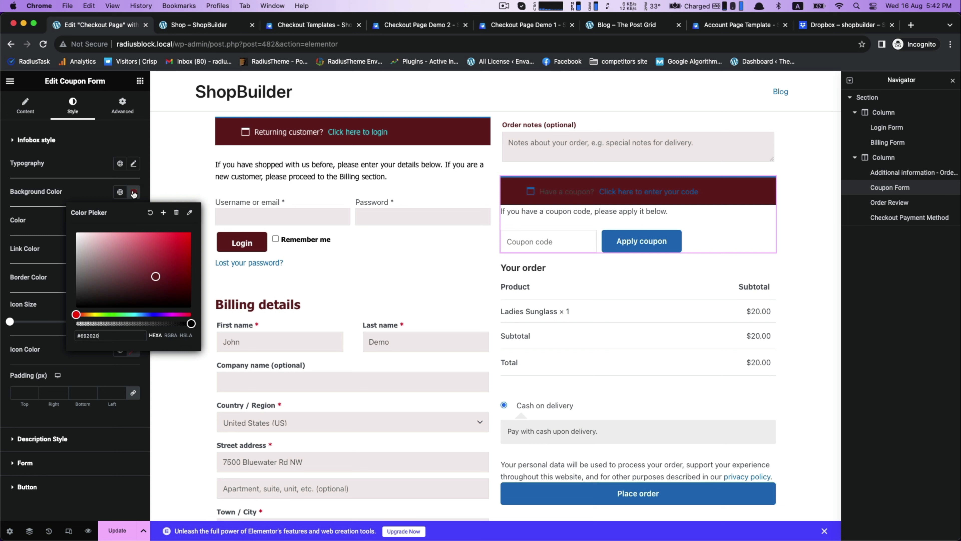
pyautogui.click(545, 221)
# Set the text color of the Coupon Form's infobox to near-white.
pyautogui.click(134, 221)
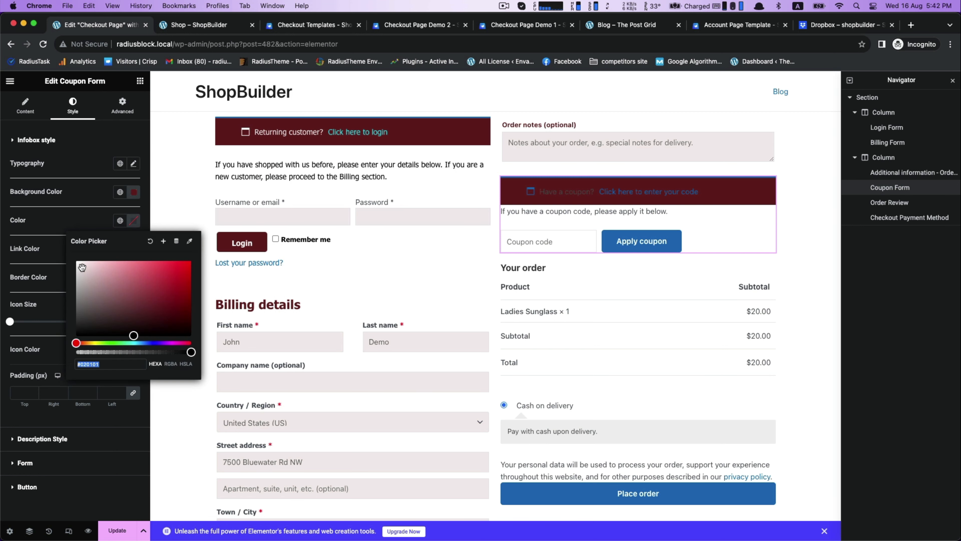
pyautogui.click(81, 266)
pyautogui.moveTo(81, 266); pyautogui.dragTo(78, 262)
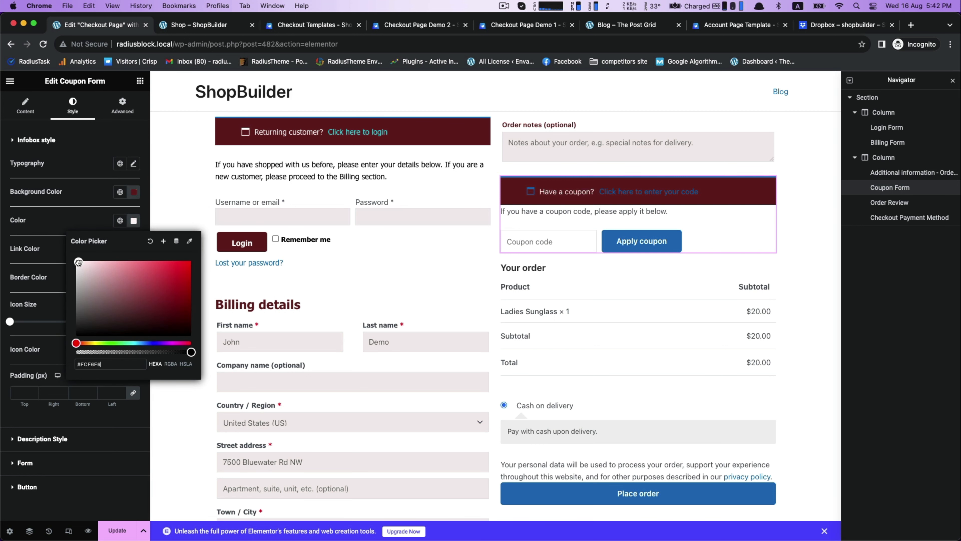
pyautogui.click(83, 221)
# Set the link color of the Coupon Form's infobox to the bright cyan-blue #08C8F7.
pyautogui.click(135, 249)
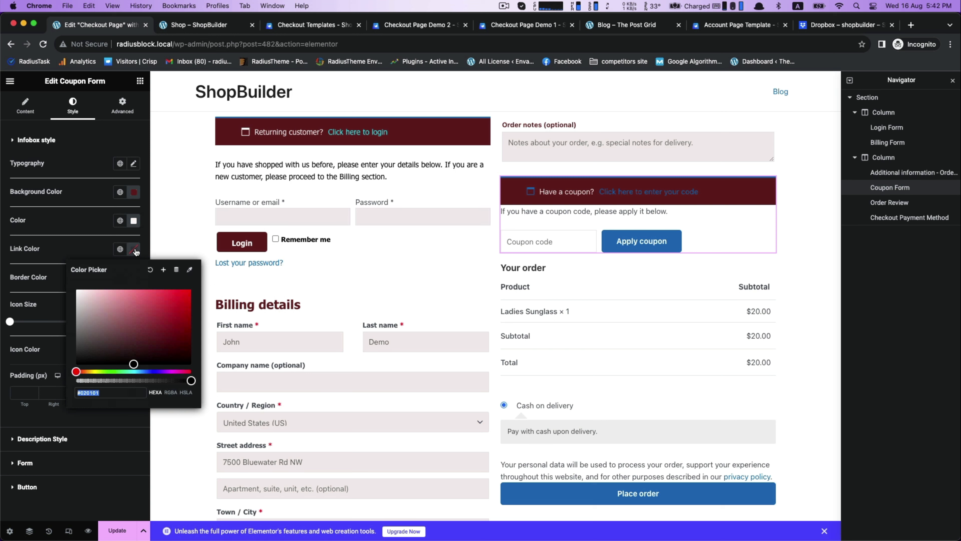
pyautogui.click(138, 372)
pyautogui.click(187, 296)
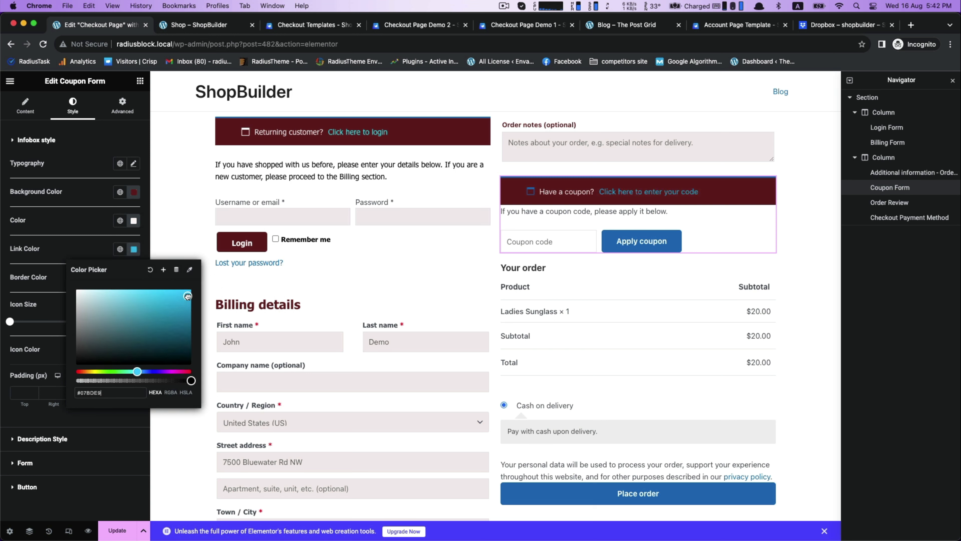
pyautogui.moveTo(188, 297); pyautogui.dragTo(188, 292)
pyautogui.click(69, 245)
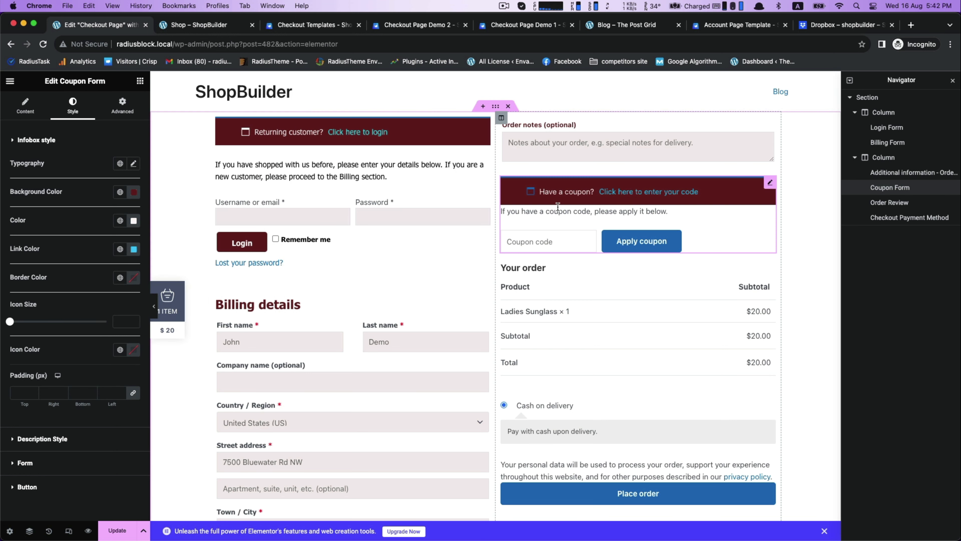
# Change the link color of the Coupon Form's infobox to the pale grey-blue #D1E3E7.
pyautogui.click(540, 244)
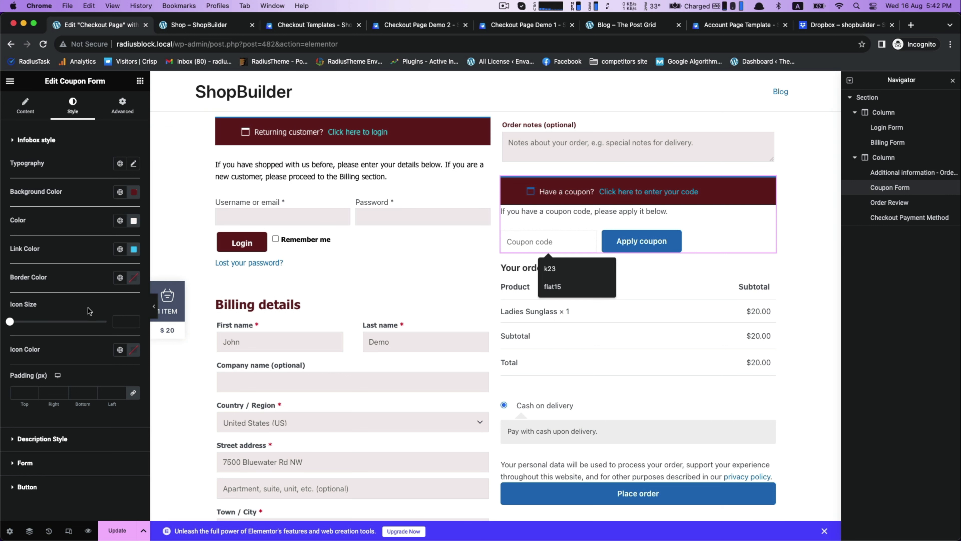
pyautogui.click(134, 249)
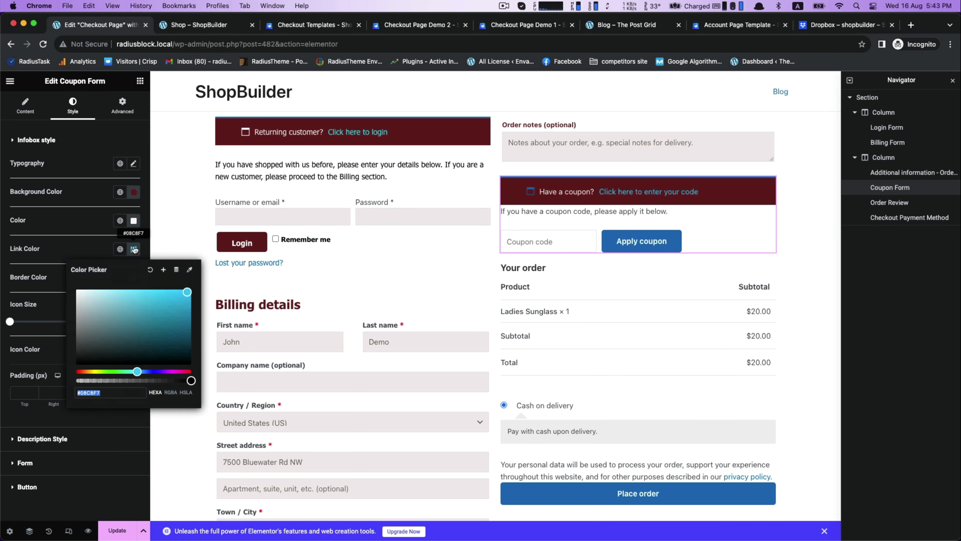
pyautogui.click(78, 291)
pyautogui.moveTo(77, 289); pyautogui.dragTo(87, 298)
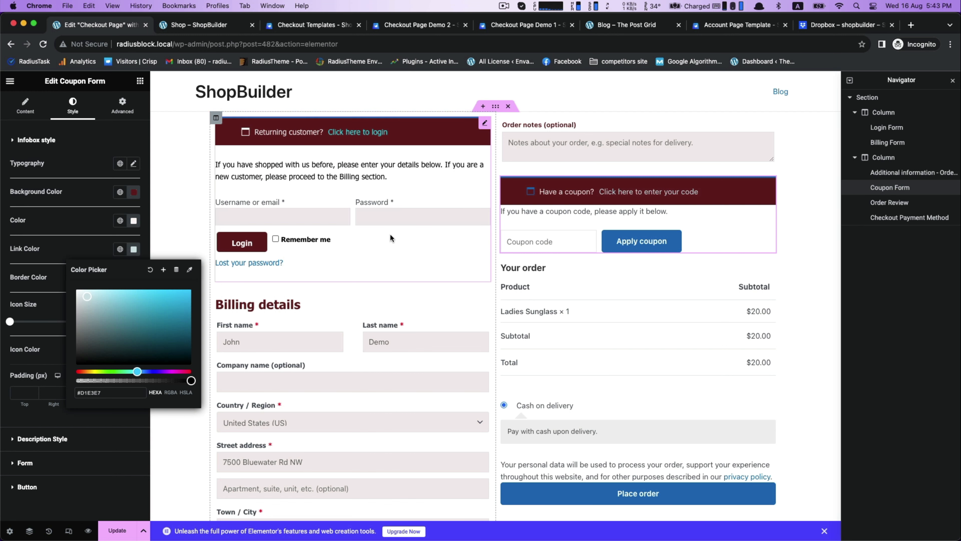
pyautogui.click(59, 242)
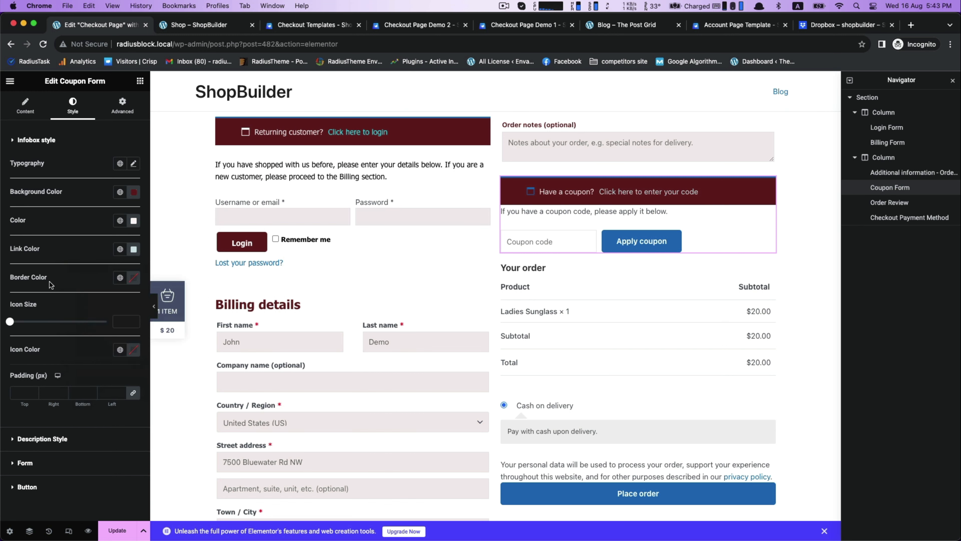
# Set the Coupon Form's infobox icon size to 16 and its icon color to near-white.
pyautogui.moveTo(12, 327); pyautogui.dragTo(16, 325)
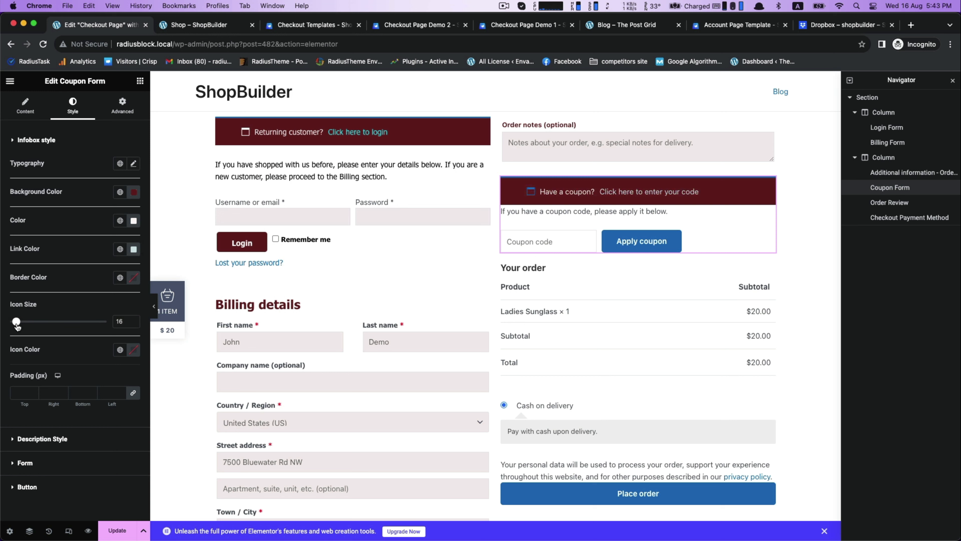
pyautogui.click(132, 351)
pyautogui.moveTo(122, 411); pyautogui.dragTo(78, 393)
pyautogui.click(90, 337)
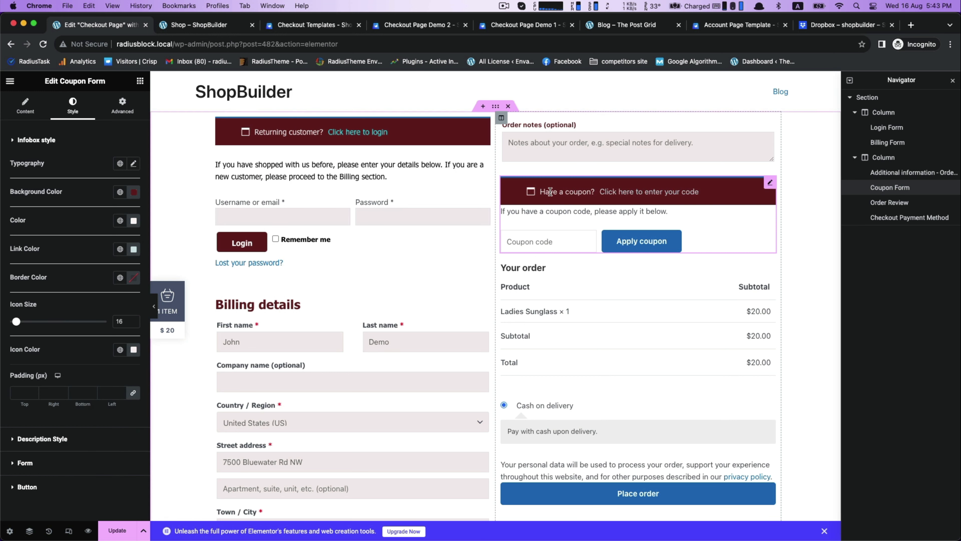
# Copy the background color value of the Billing Form's fields for reuse on the Coupon Form's code field.
pyautogui.click(542, 237)
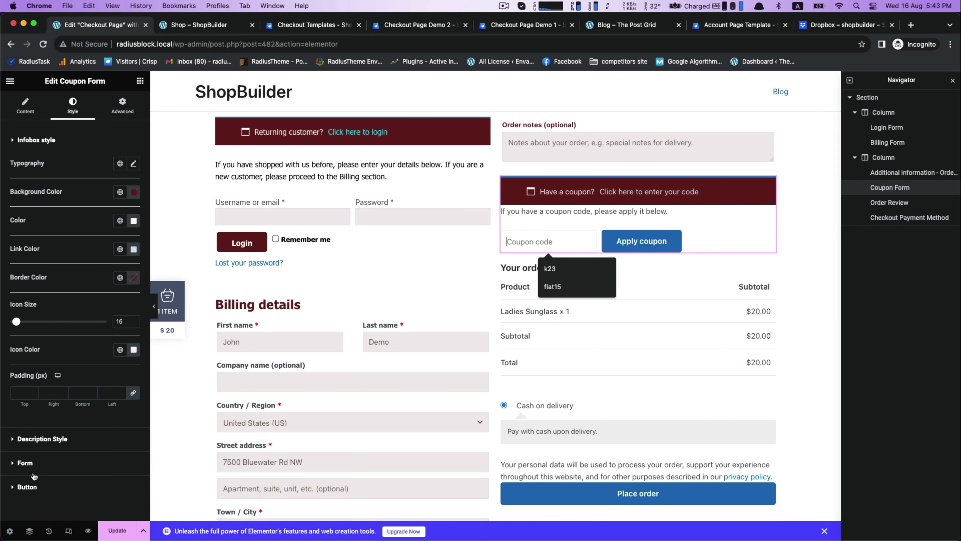
pyautogui.click(37, 465)
pyautogui.scroll(-2, 65, 378)
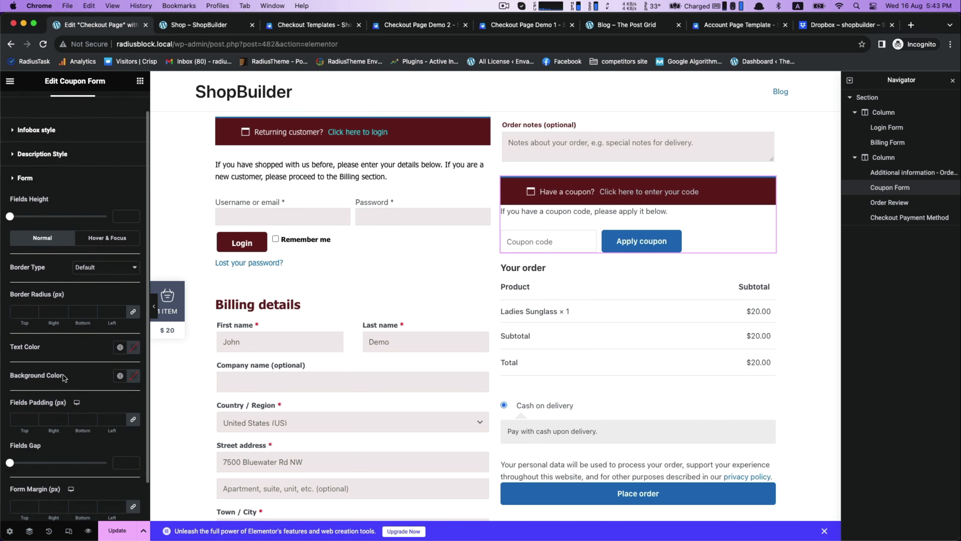
pyautogui.click(301, 343)
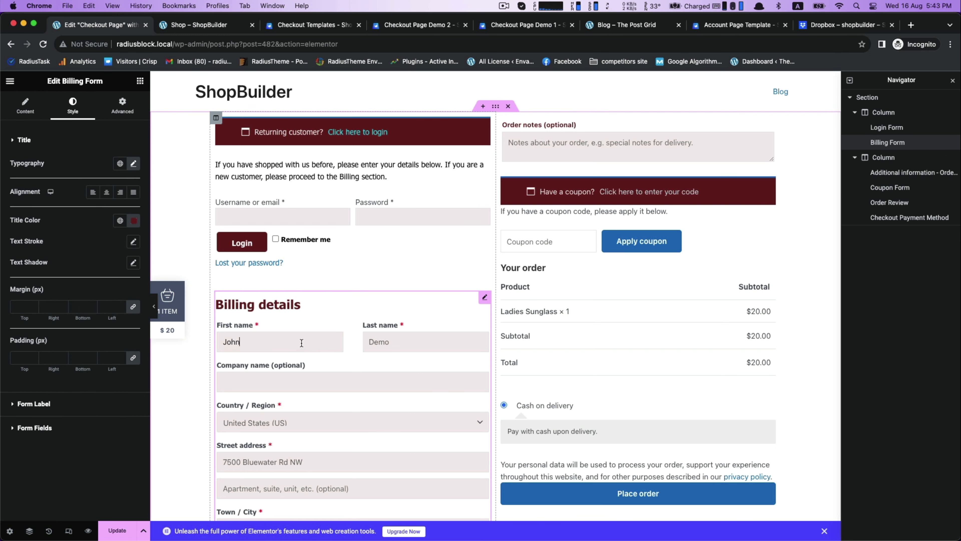
pyautogui.click(64, 426)
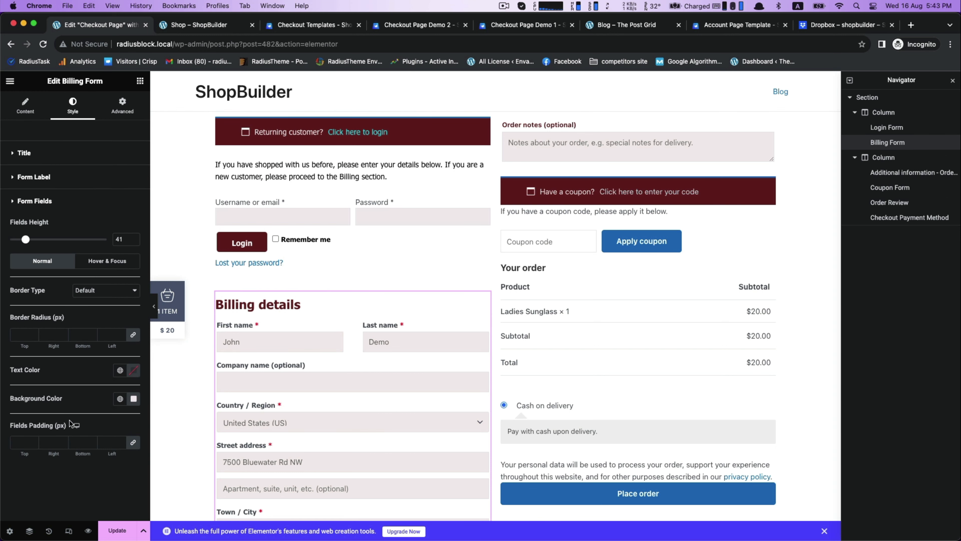
pyautogui.click(133, 398)
pyautogui.rightClick(103, 373)
pyautogui.click(118, 398)
# Apply the copied light tint as the background color of the Coupon Form's code field.
pyautogui.click(551, 239)
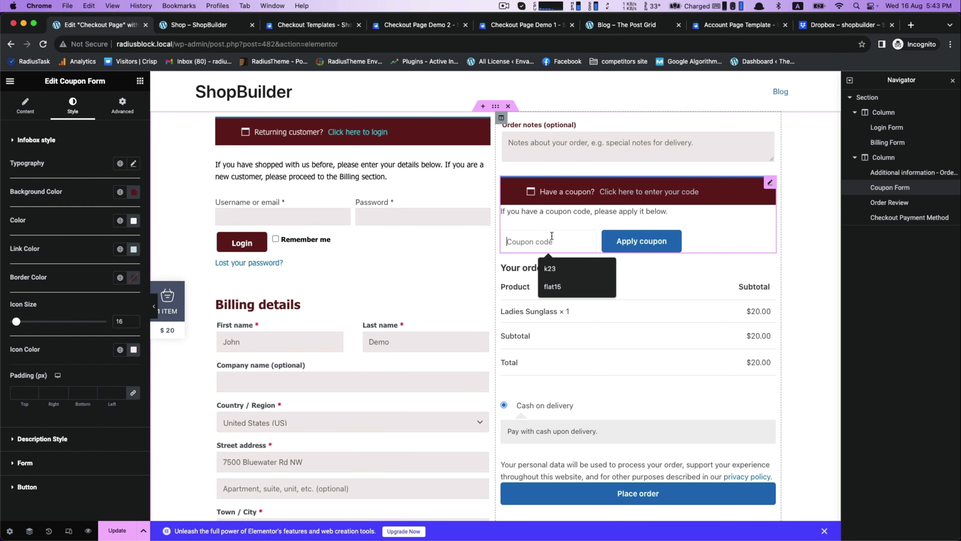
pyautogui.click(59, 460)
pyautogui.click(134, 399)
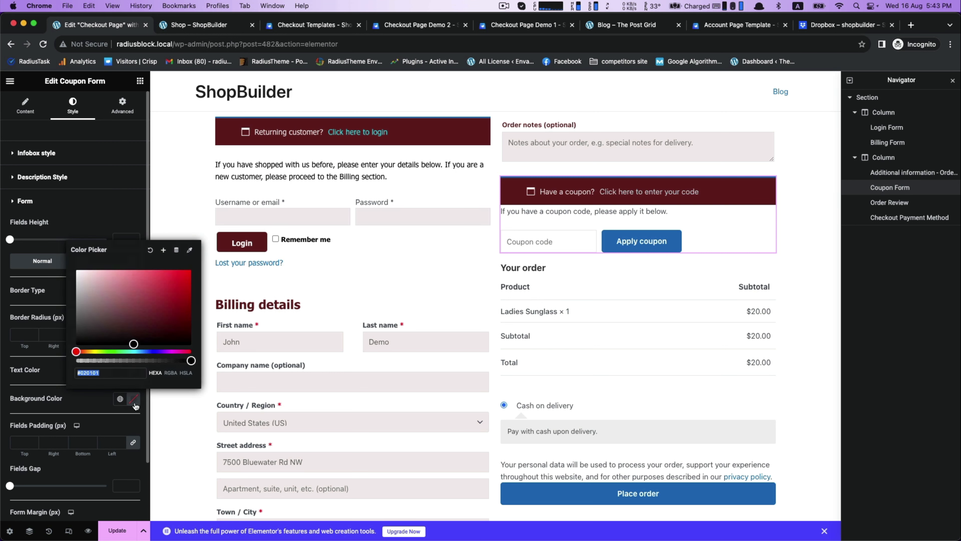
pyautogui.press('super+v')
pyautogui.scroll(-3, 33, 462)
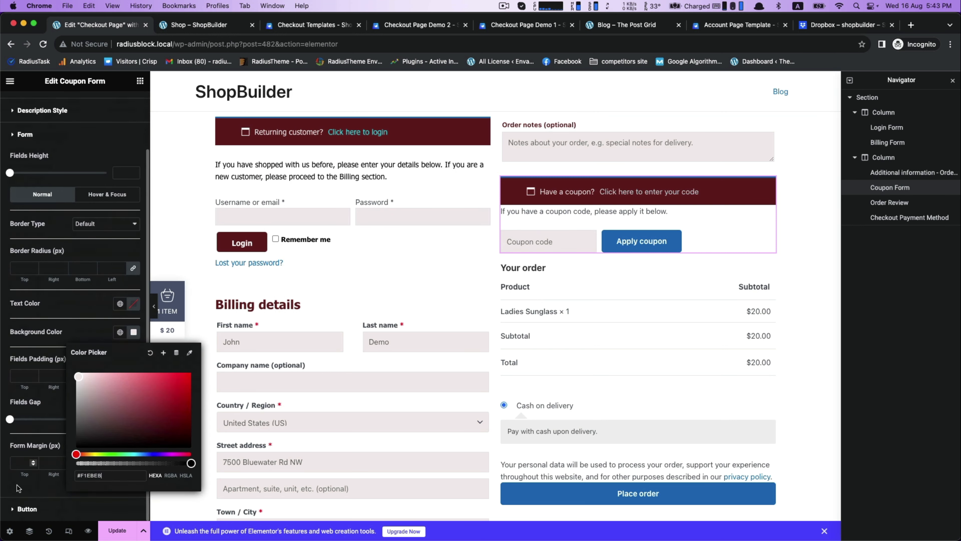
# Copy the Login Form button's dark red background color #692020 for the Apply coupon button.
pyautogui.click(19, 508)
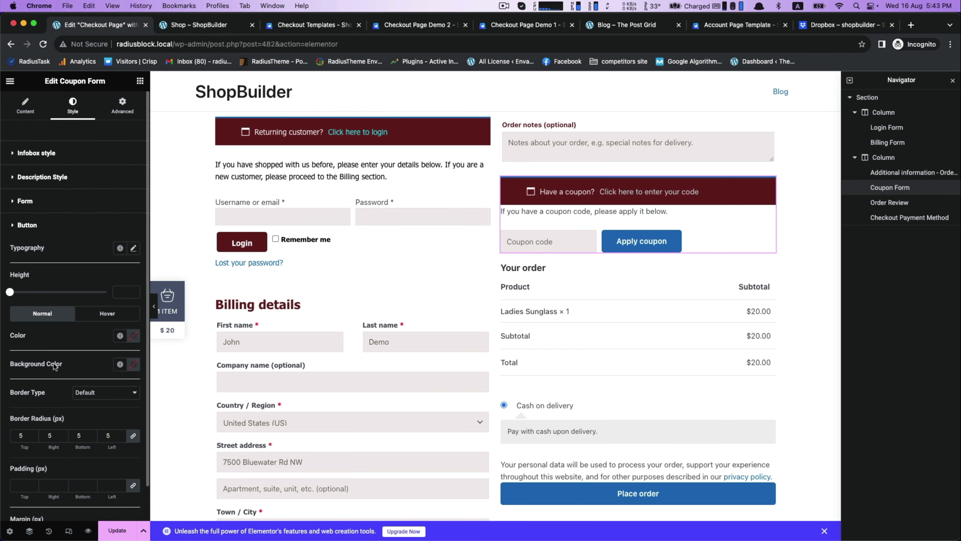
pyautogui.click(133, 364)
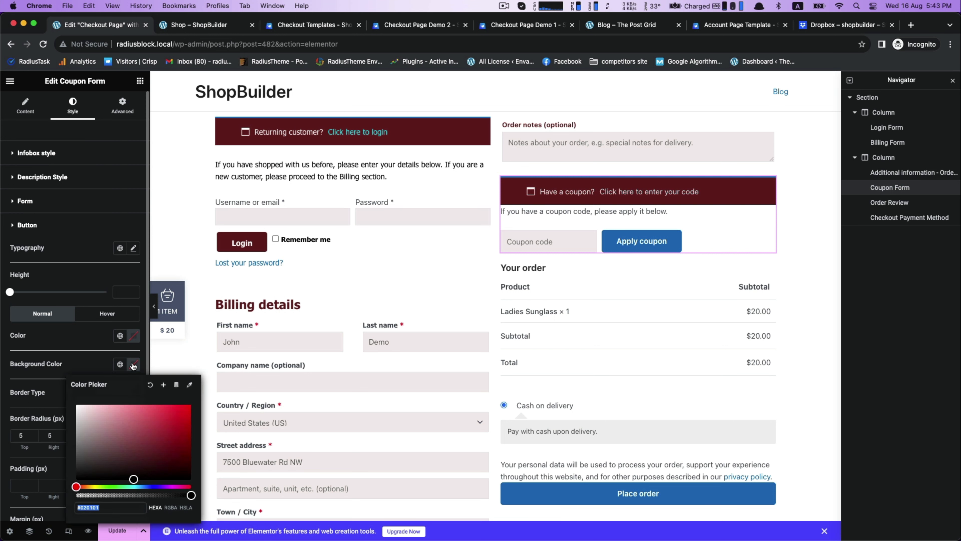
pyautogui.click(255, 242)
pyautogui.click(67, 492)
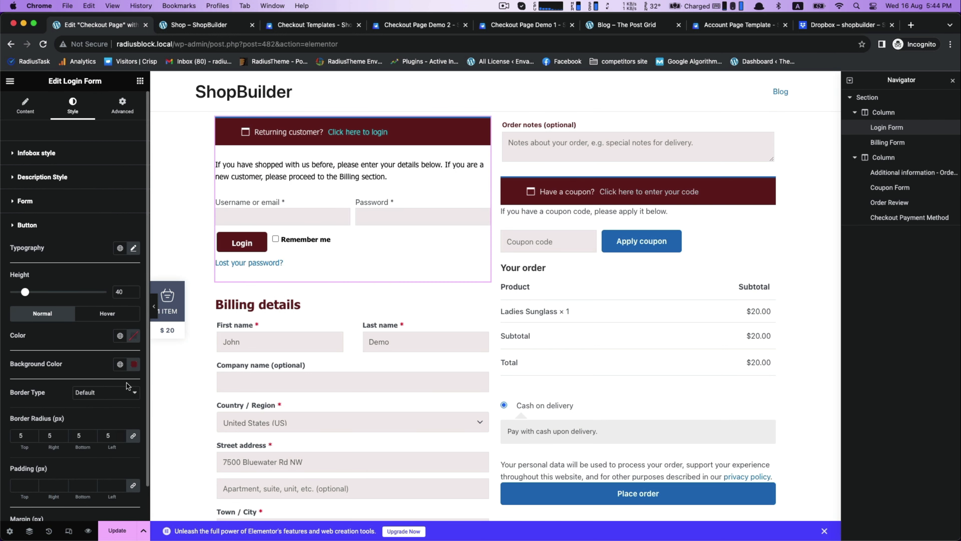
pyautogui.click(133, 364)
pyautogui.rightClick(101, 508)
pyautogui.click(121, 398)
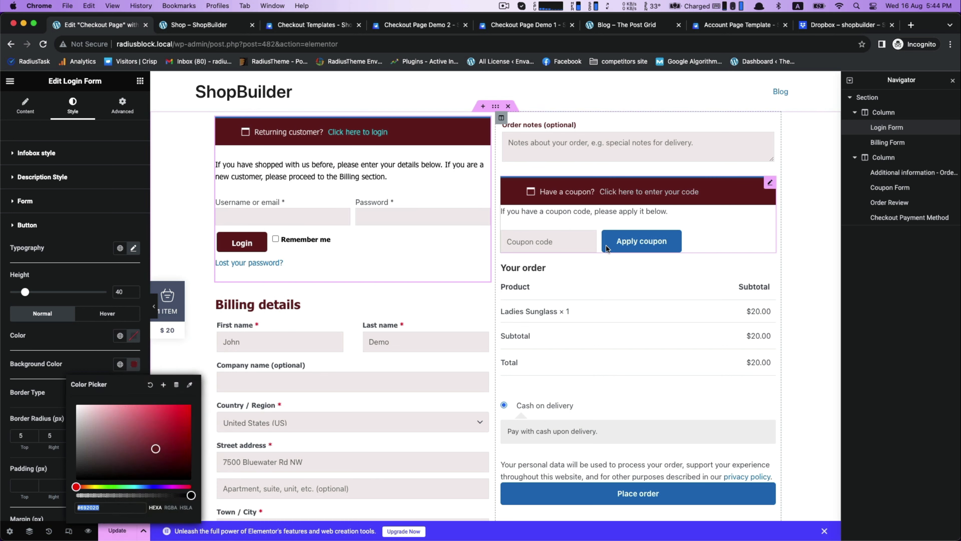
# Apply the copied color #692020 as the background of the Coupon Form's Apply coupon button.
pyautogui.click(519, 242)
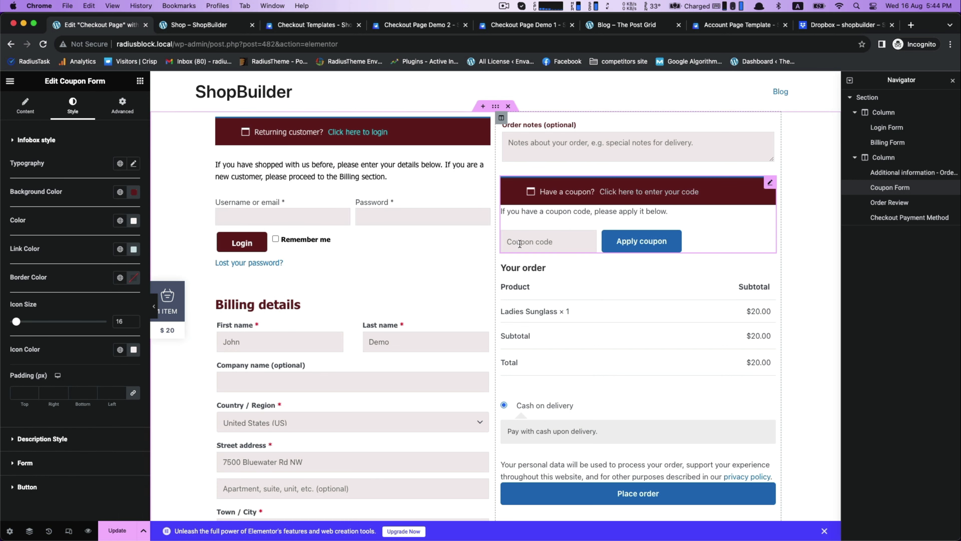
pyautogui.click(20, 489)
pyautogui.scroll(-2, 78, 432)
pyautogui.click(134, 328)
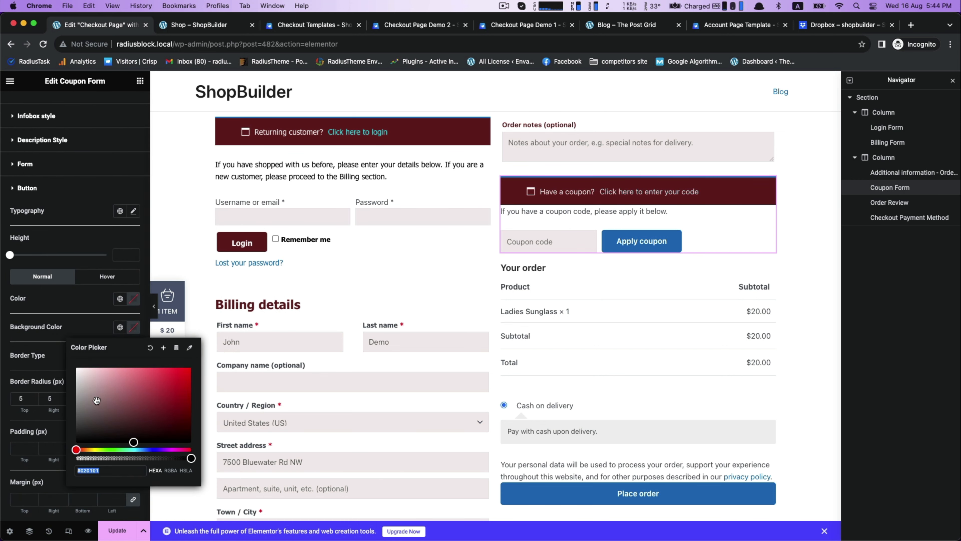
pyautogui.rightClick(100, 470)
pyautogui.click(125, 414)
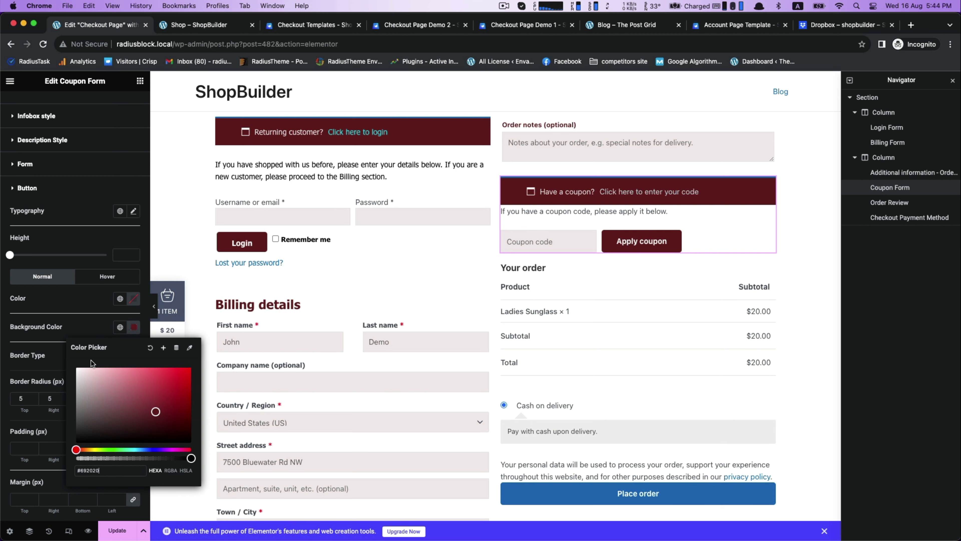
pyautogui.click(91, 321)
# Set the font size of the Order Review widget's title to 25 px.
pyautogui.click(528, 267)
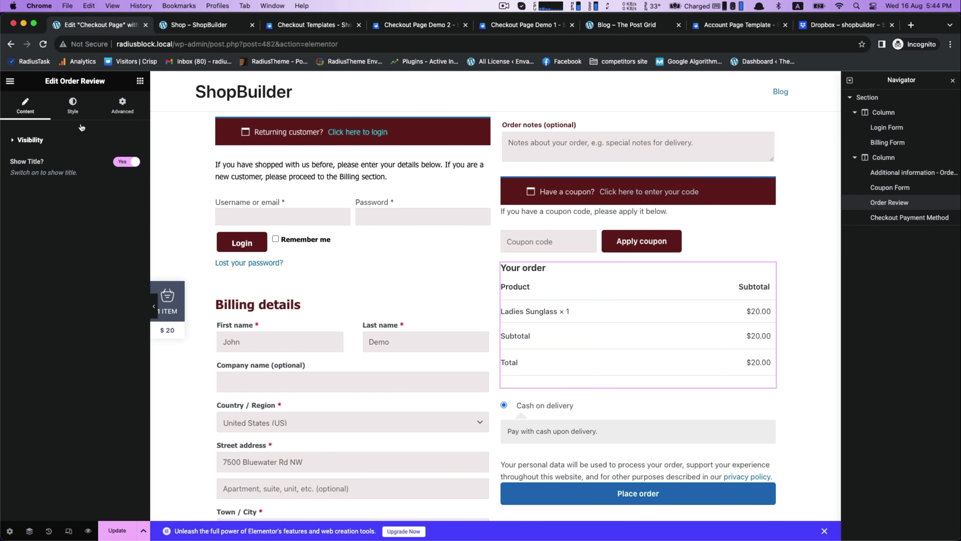
pyautogui.click(133, 164)
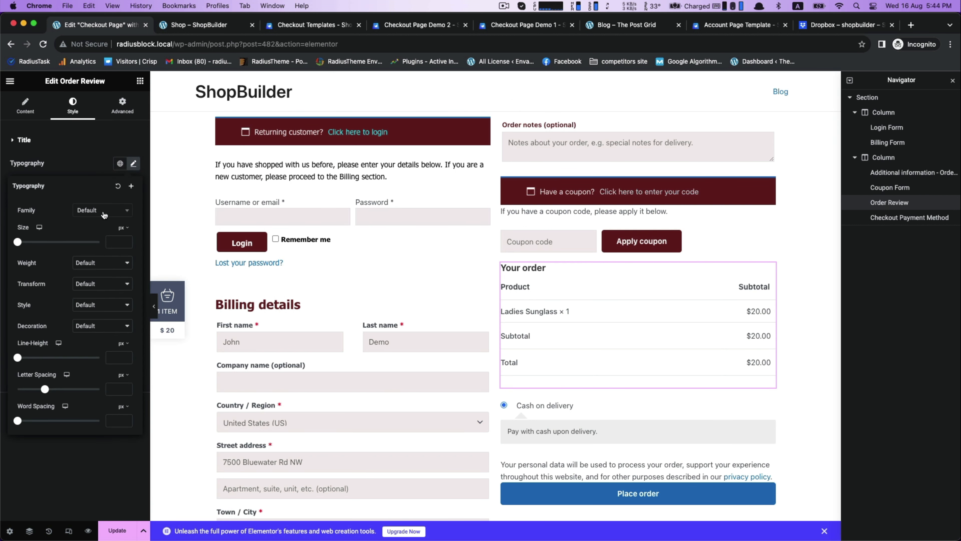
pyautogui.moveTo(19, 245); pyautogui.dragTo(29, 243)
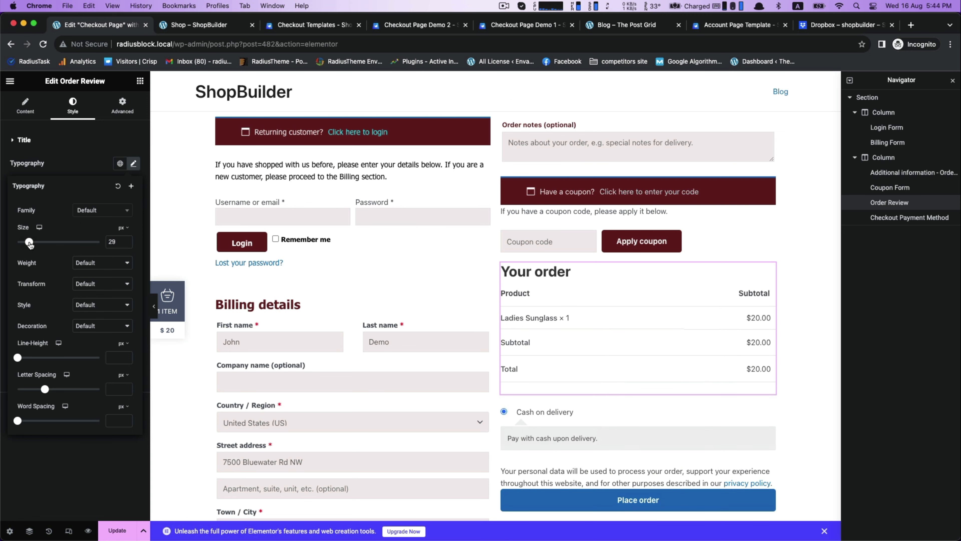
pyautogui.click(126, 244)
pyautogui.click(126, 245)
pyautogui.click(126, 245)
pyautogui.click(126, 245)
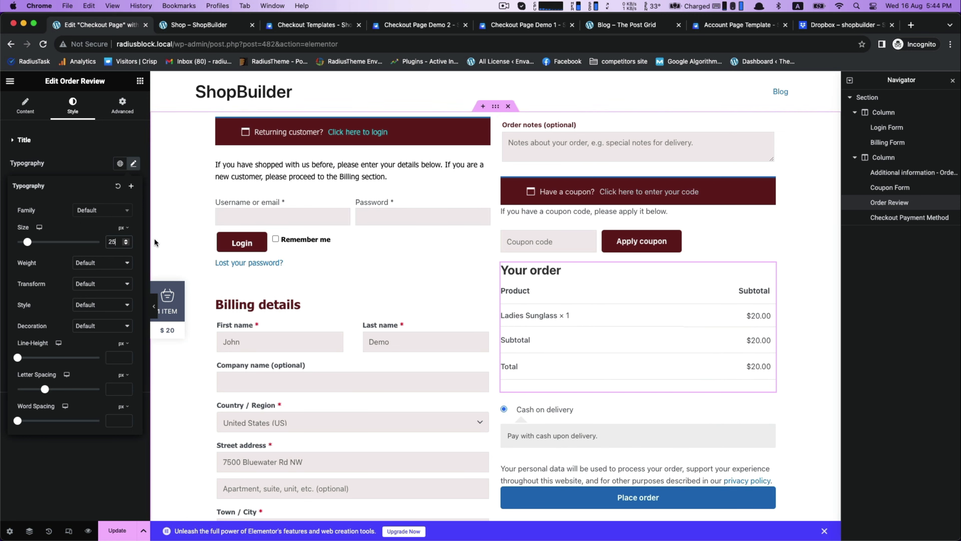
pyautogui.click(89, 139)
# Set the Order Review title color to the dark red used for the other headings.
pyautogui.click(25, 154)
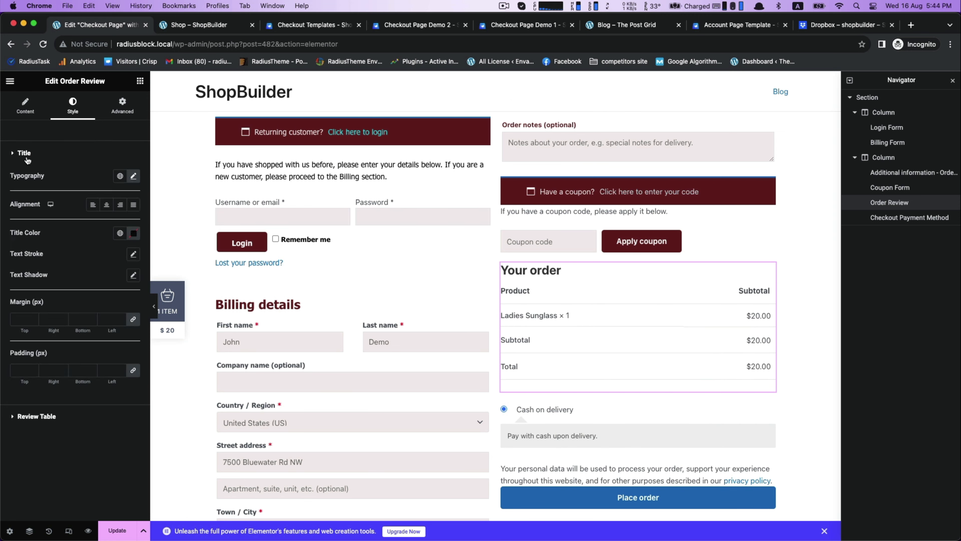
pyautogui.click(133, 233)
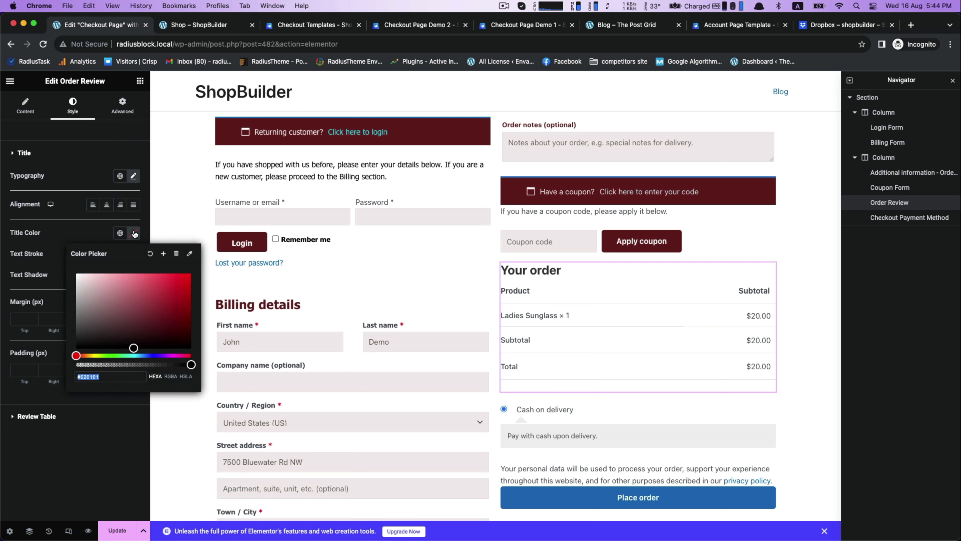
pyautogui.click(23, 247)
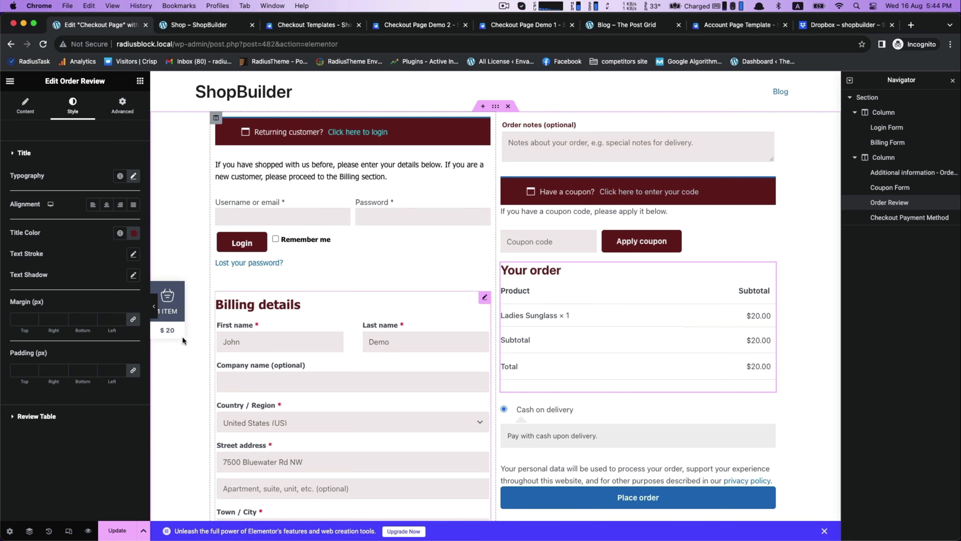
# Give the label row of the Order Review table a light grey #F6F6F6 background.
pyautogui.click(28, 417)
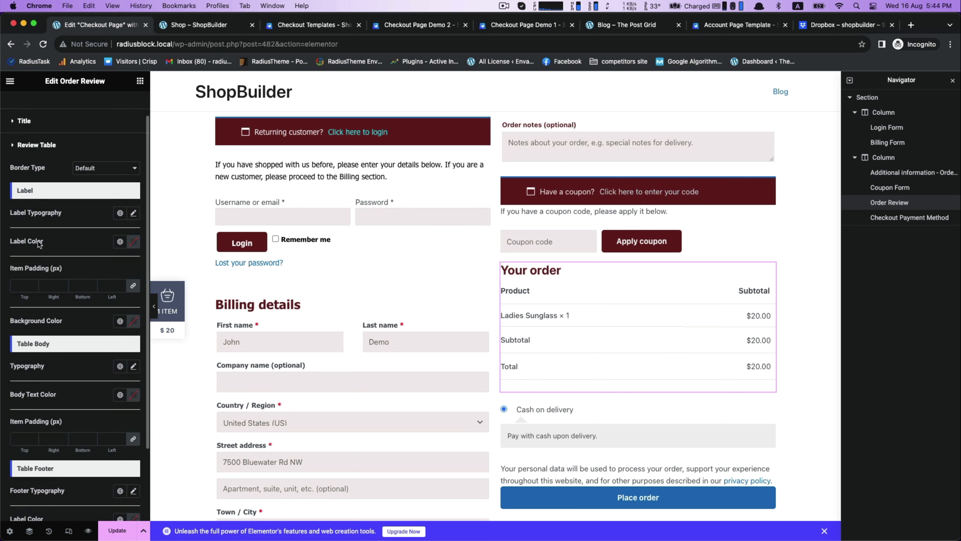
pyautogui.click(135, 242)
pyautogui.click(133, 241)
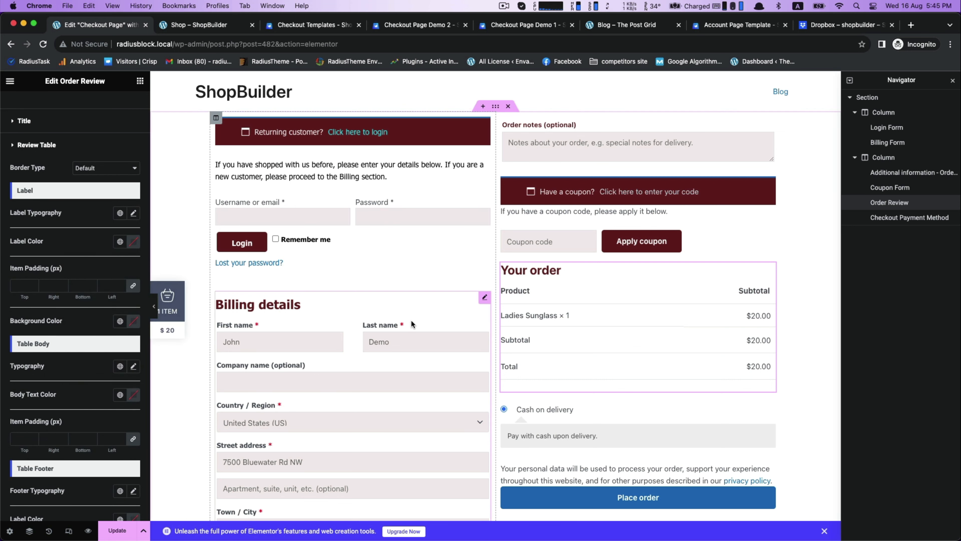
pyautogui.click(133, 321)
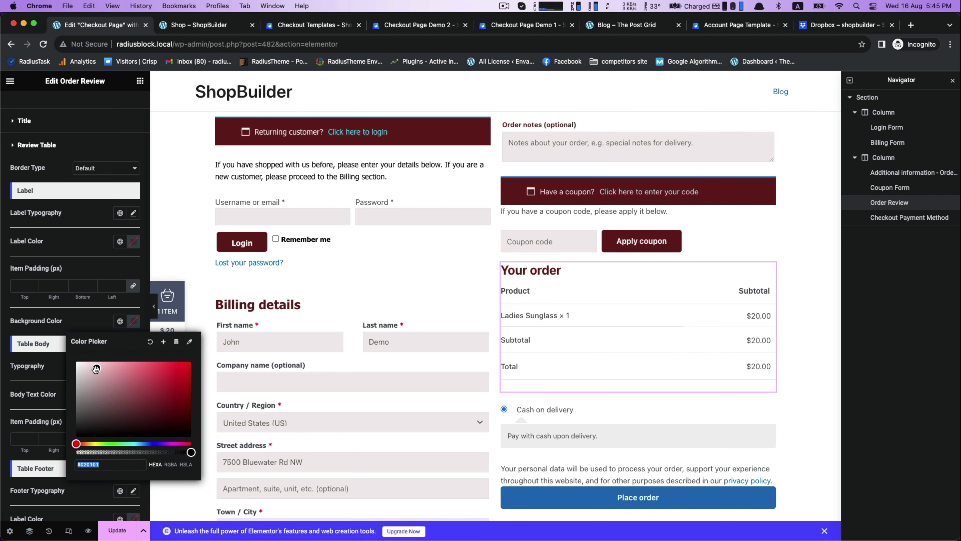
pyautogui.moveTo(96, 369); pyautogui.dragTo(75, 363)
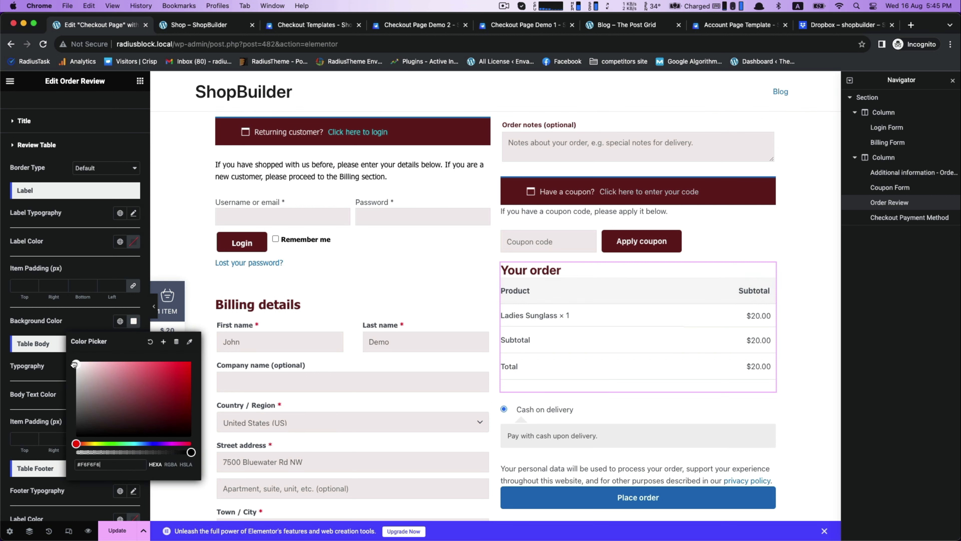
pyautogui.click(94, 275)
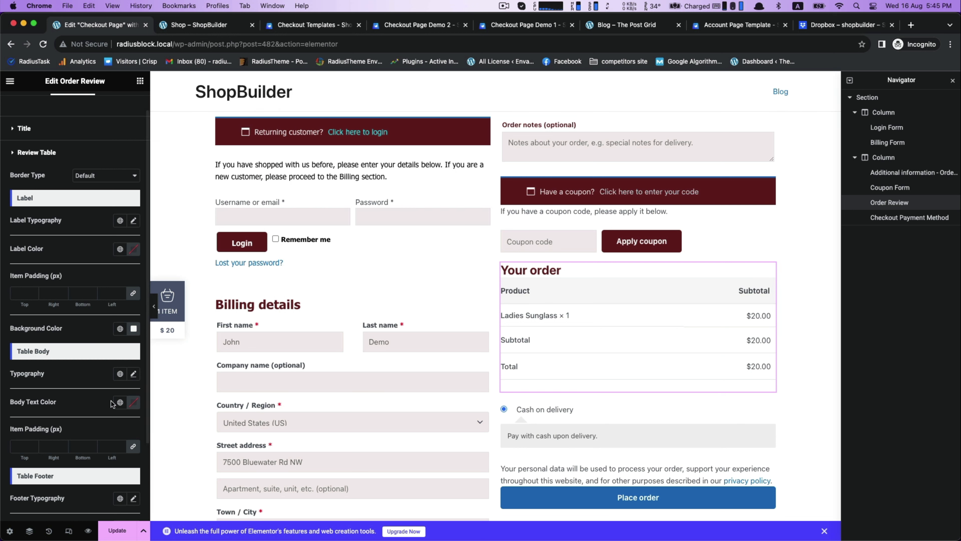
# Try the dark red #701919 as the label color of the Order Review table footer.
pyautogui.scroll(-1, 64, 405)
pyautogui.scroll(-2, 63, 404)
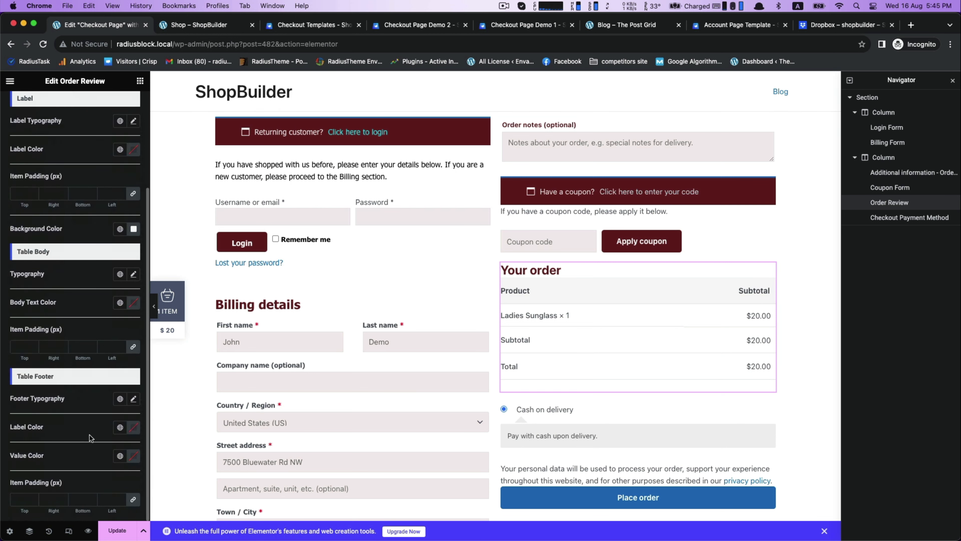
pyautogui.click(131, 430)
pyautogui.moveTo(135, 333); pyautogui.dragTo(165, 340)
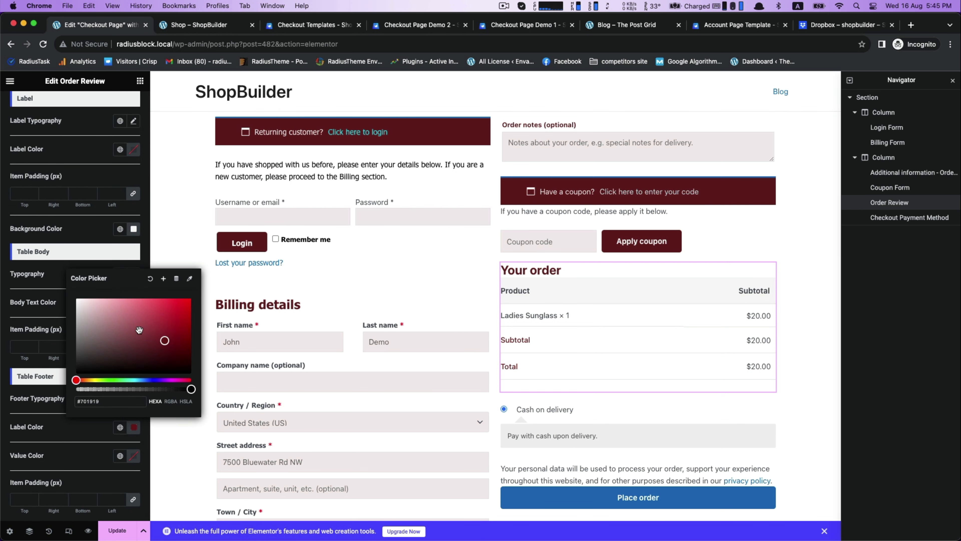
# Set the label color of the Checkout Payment Method widget to the dark red #692020.
pyautogui.click(564, 428)
pyautogui.scroll(-1, 564, 382)
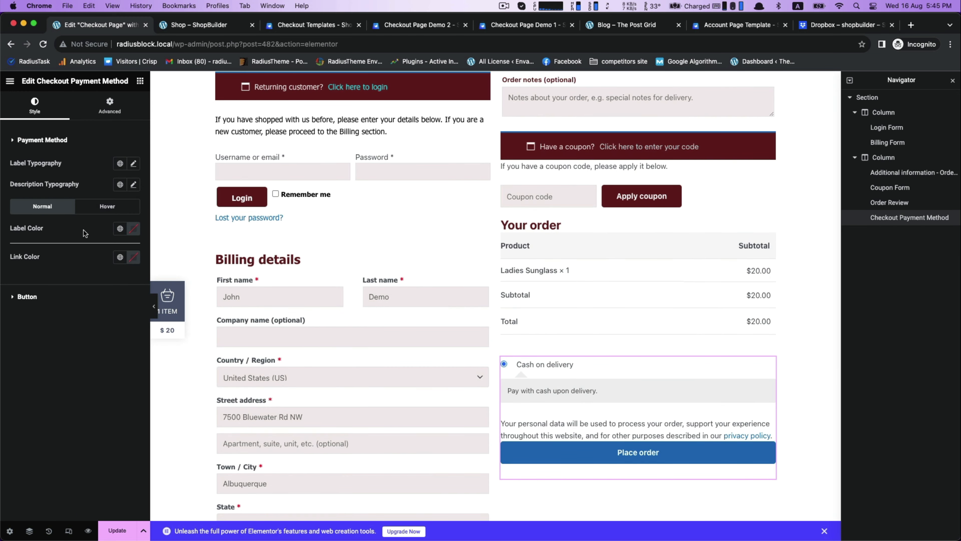
pyautogui.click(133, 229)
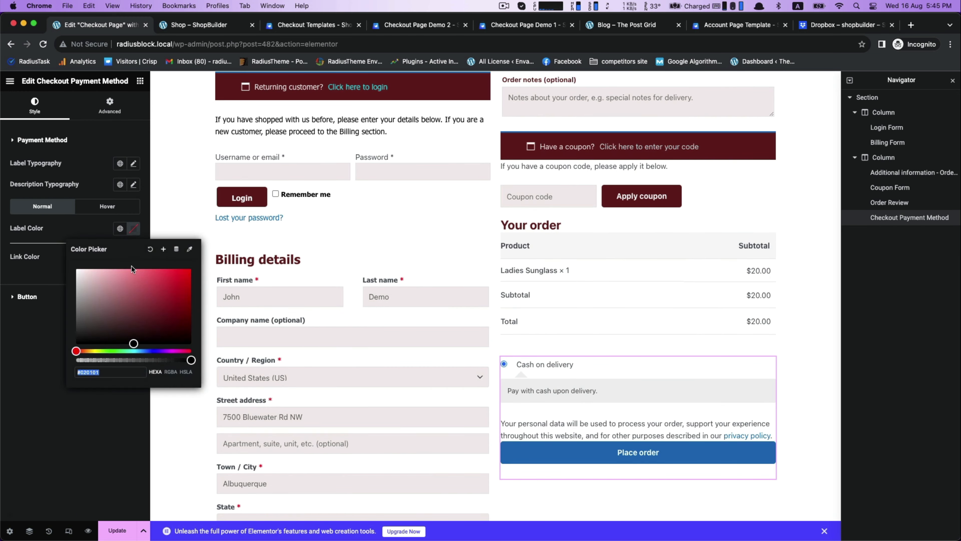
pyautogui.moveTo(137, 286); pyautogui.dragTo(178, 276)
pyautogui.tripleClick(109, 372)
pyautogui.write('#692020')
pyautogui.click(34, 382)
# Set the payment method label typography to Tahoma at 17 px.
pyautogui.click(133, 163)
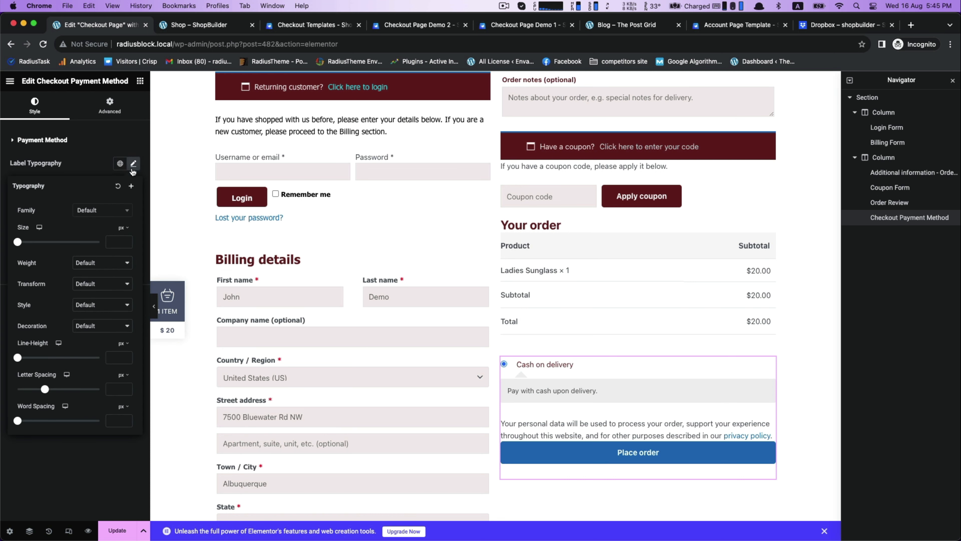
pyautogui.click(85, 216)
pyautogui.click(94, 275)
pyautogui.moveTo(18, 242); pyautogui.dragTo(24, 243)
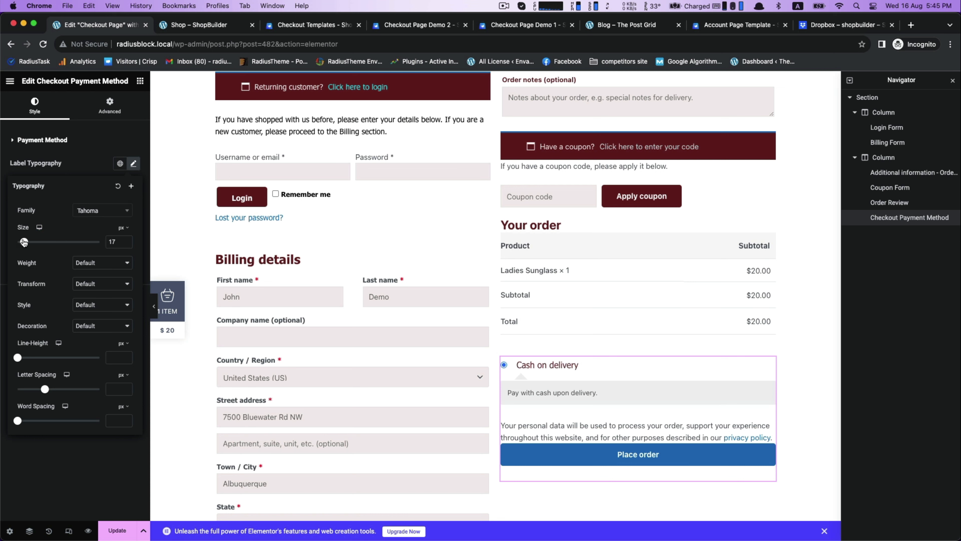
pyautogui.click(100, 144)
# Set the Place order button's normal background color to the dark red #692020.
pyautogui.click(19, 176)
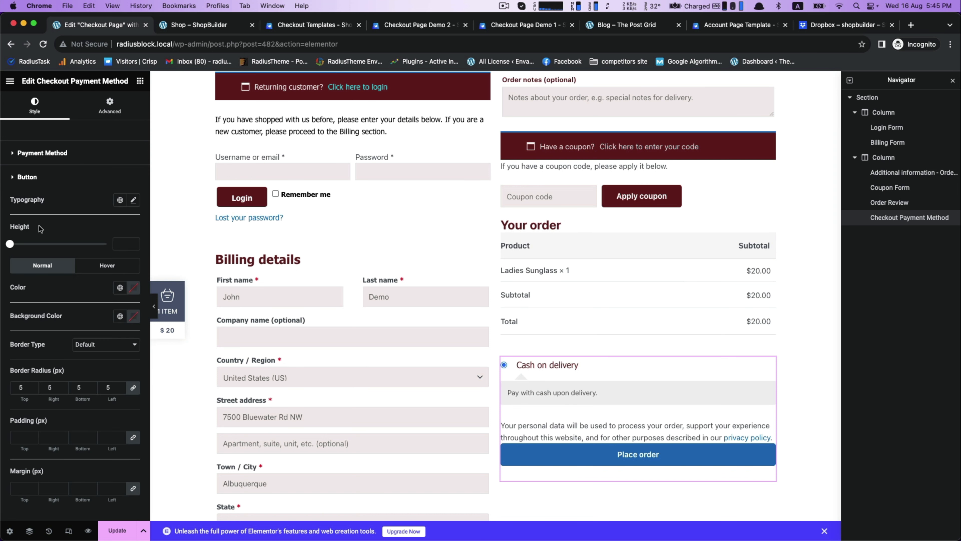
pyautogui.click(125, 316)
pyautogui.click(155, 400)
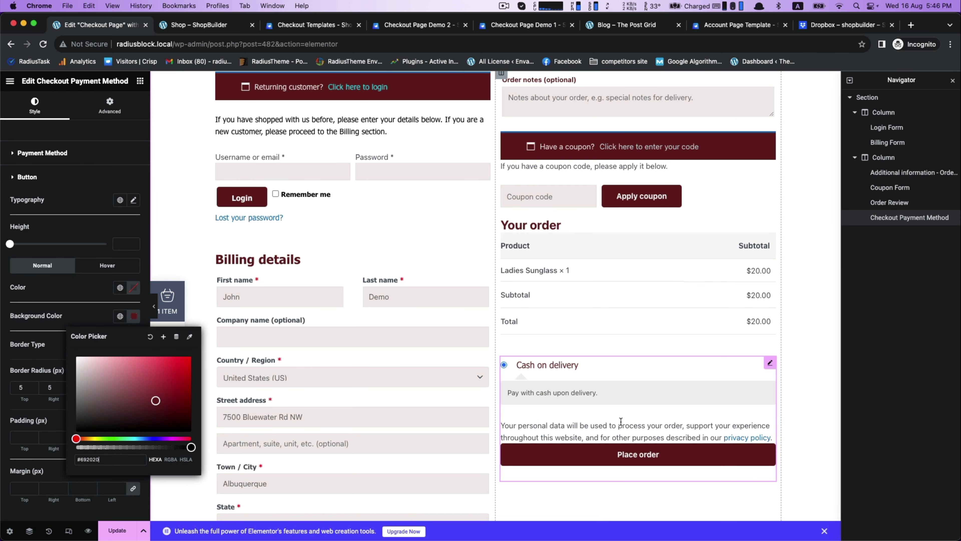
pyautogui.click(560, 423)
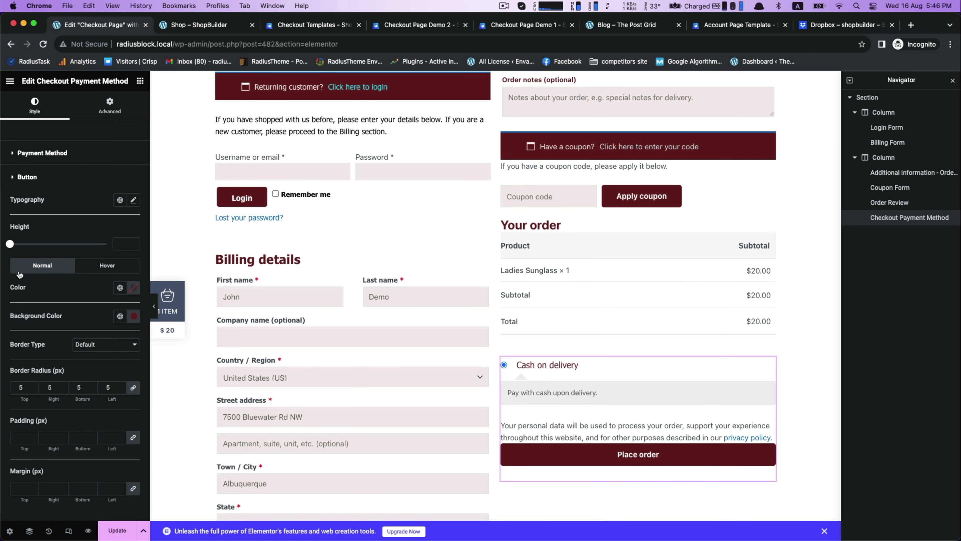
# Review the whole checkout layout and save the changes to the checkout page template.
pyautogui.scroll(2, 564, 317)
pyautogui.scroll(-6, 564, 318)
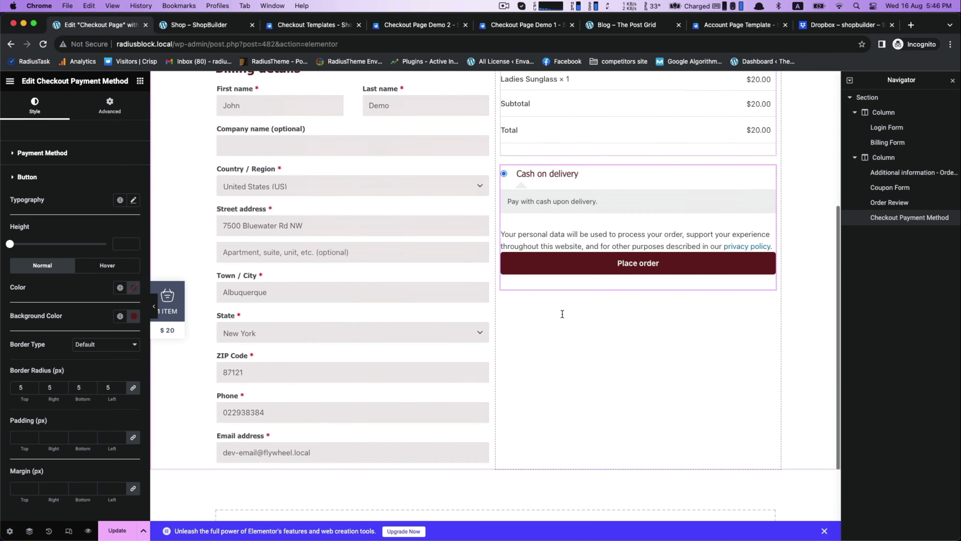
pyautogui.scroll(5, 564, 317)
pyautogui.scroll(2, 563, 317)
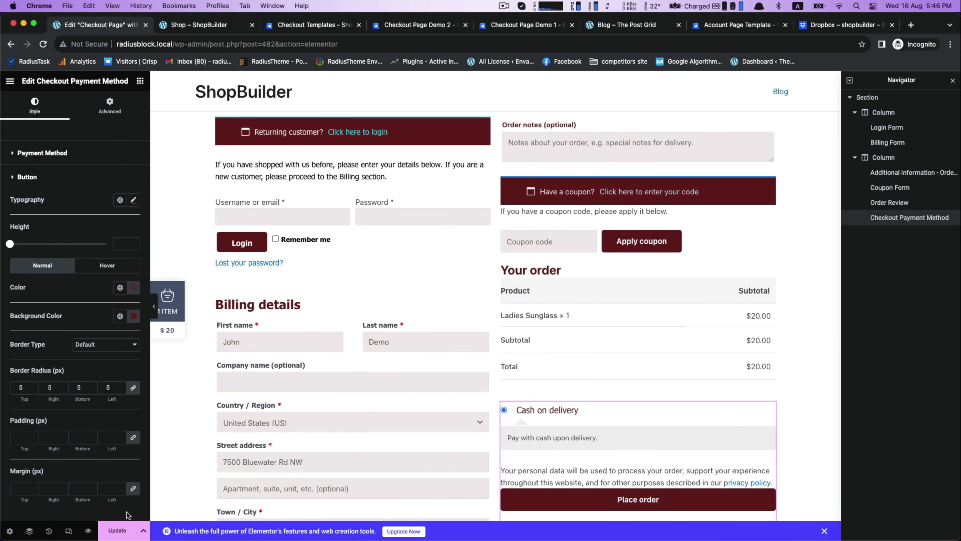
pyautogui.click(113, 531)
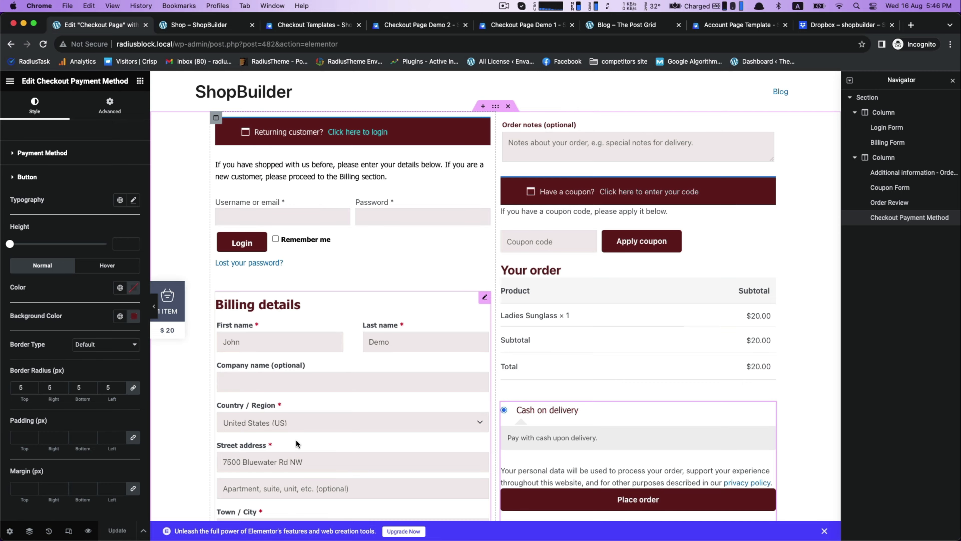
pyautogui.scroll(-8, 296, 440)
pyautogui.scroll(8, 296, 440)
# Switch to the shop page on the live site and add the Mens Shirt product to the cart.
pyautogui.click(204, 24)
pyautogui.click(949, 100)
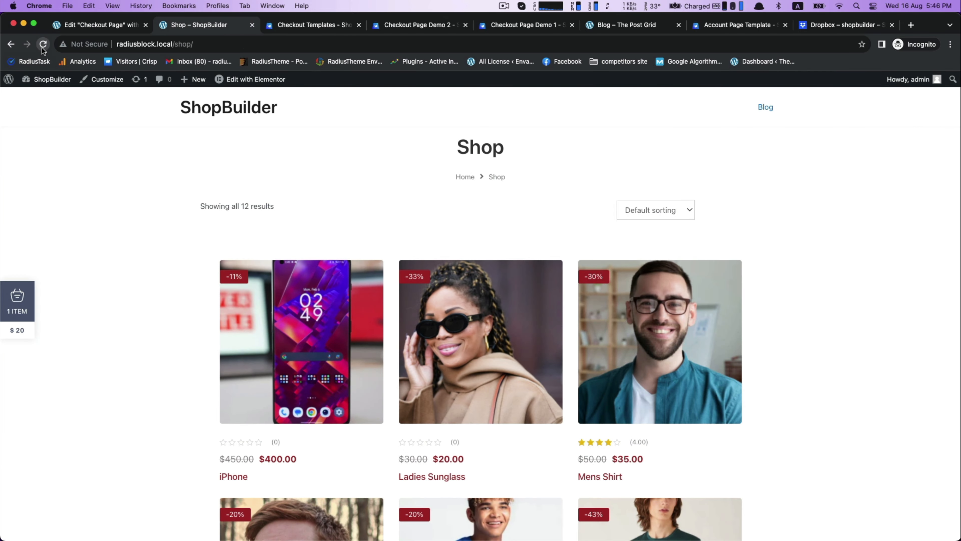
pyautogui.click(598, 362)
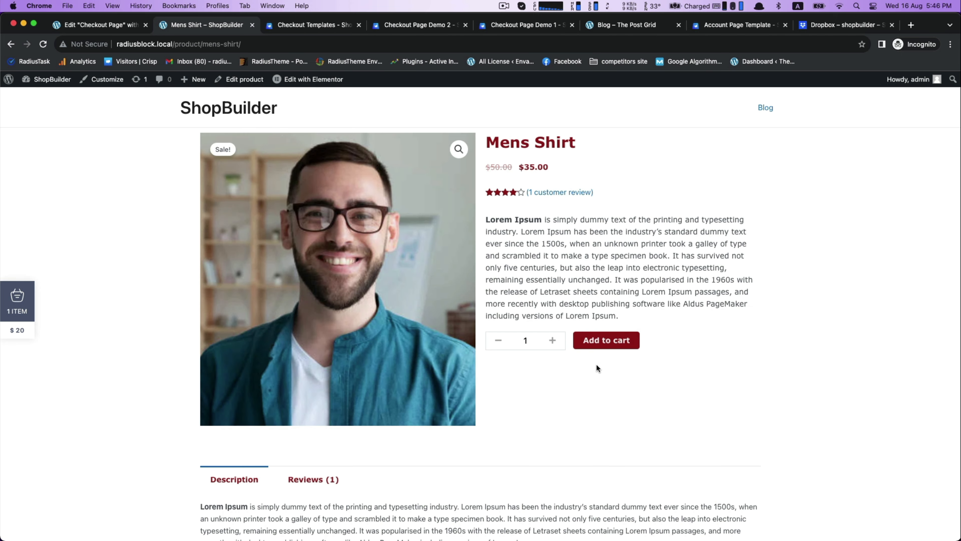
pyautogui.press('super+bracketleft')
pyautogui.click(693, 409)
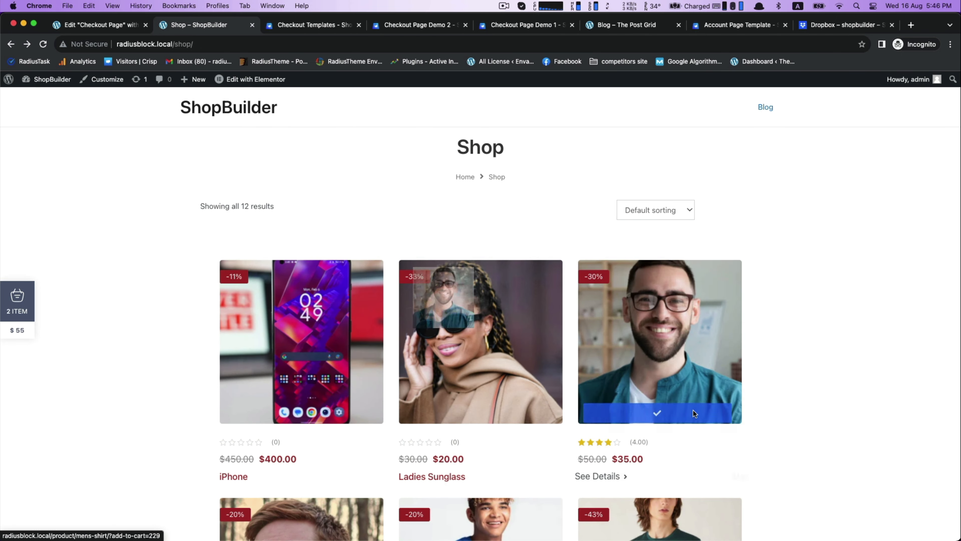
# Open the live checkout page and examine its styled layout and the item prices in the order table.
pyautogui.click(903, 515)
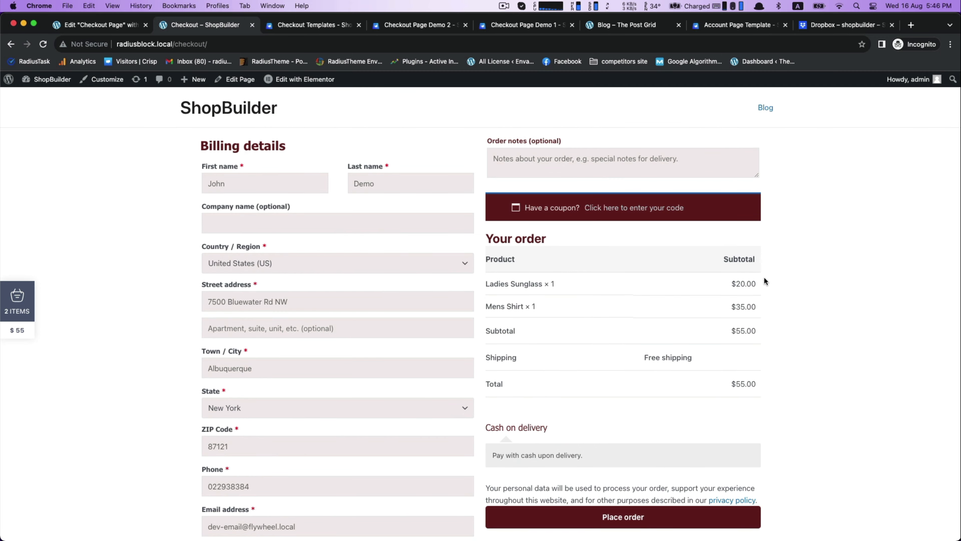
pyautogui.moveTo(741, 284); pyautogui.dragTo(764, 290)
pyautogui.moveTo(732, 308); pyautogui.dragTo(783, 343)
pyautogui.scroll(-1, 784, 344)
pyautogui.scroll(1, 784, 344)
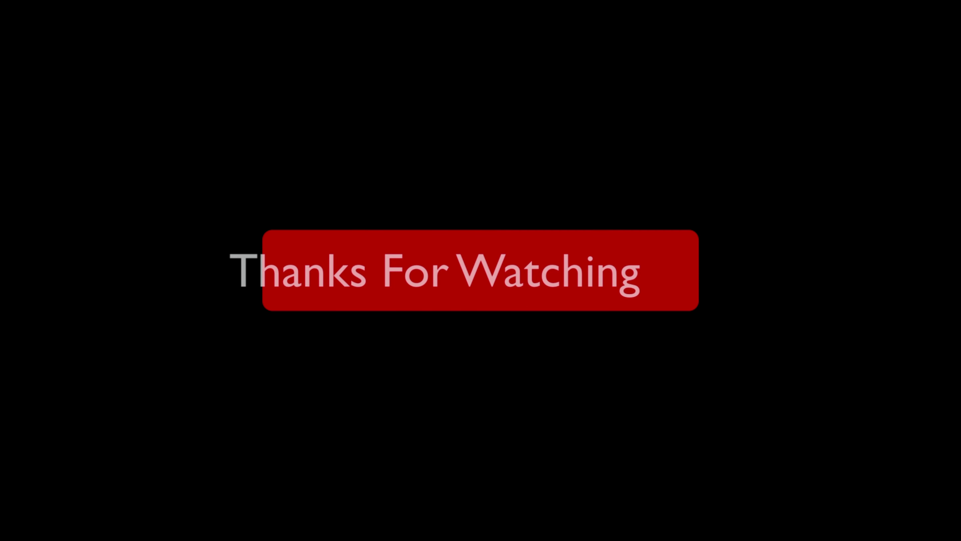